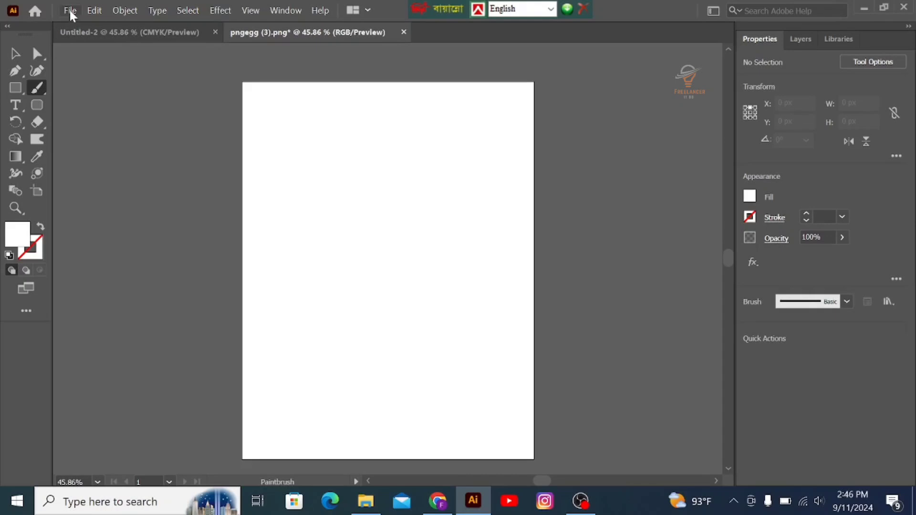
pyautogui.click(71, 12)
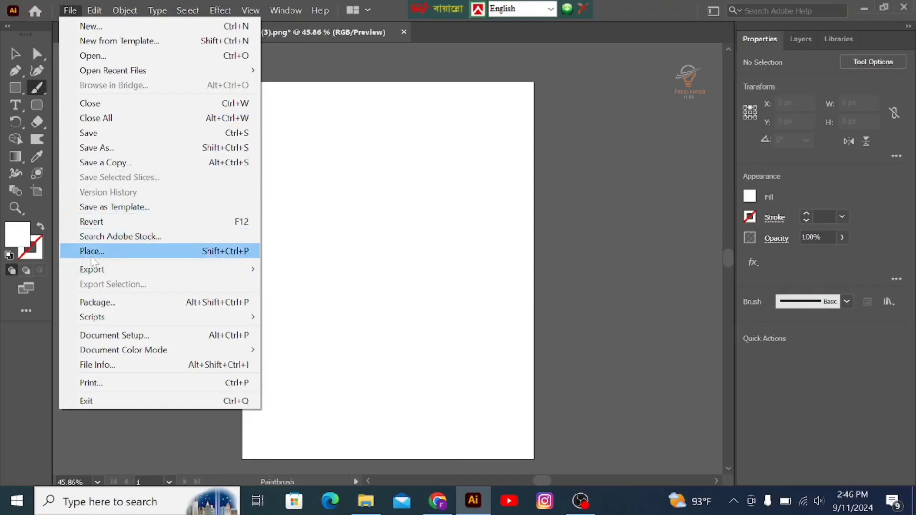
pyautogui.moveTo(97, 270)
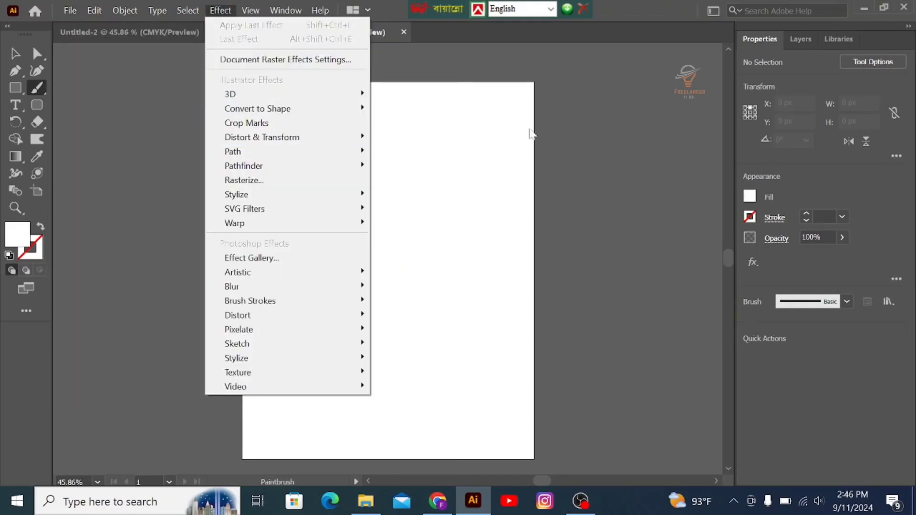
pyautogui.click(433, 130)
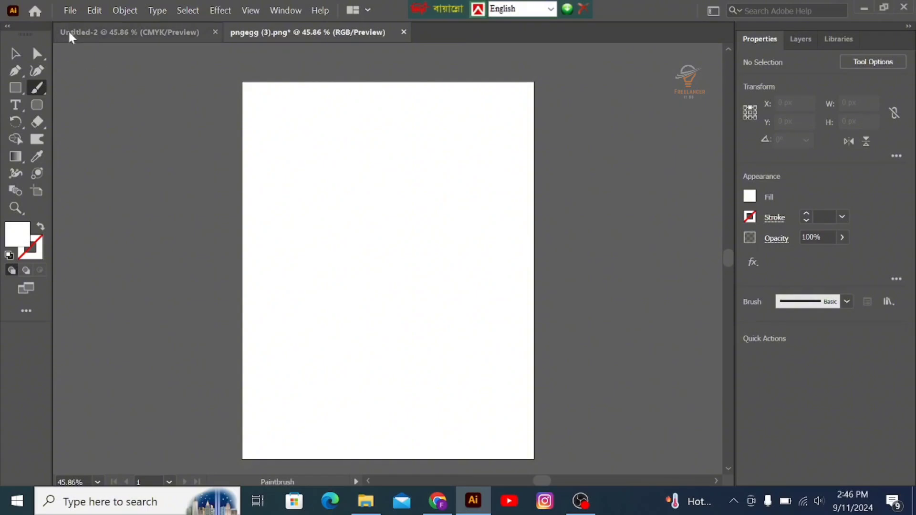
# Step: Create a new Letter document, 8.5 x 11 in, portrait, one artboard, CMYK Color and High (300 ppi) raster effects
pyautogui.click(65, 7)
pyautogui.click(70, 11)
pyautogui.click(86, 11)
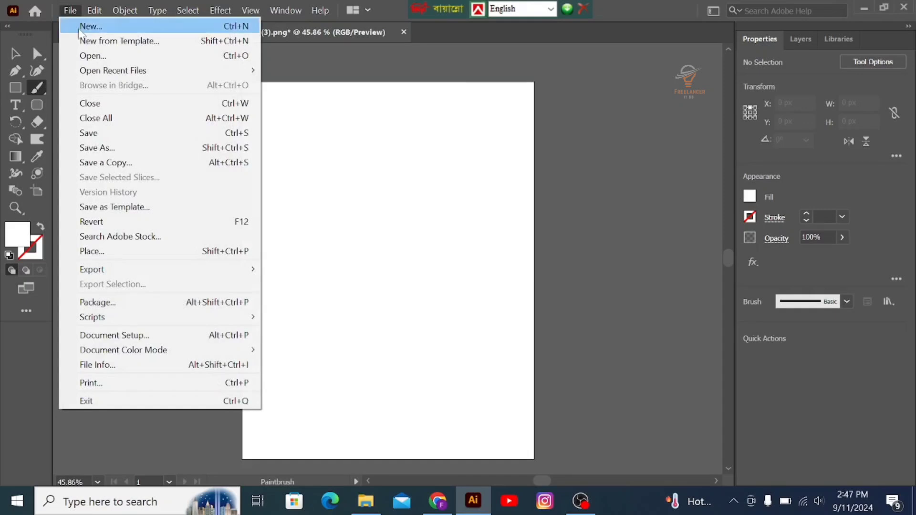
pyautogui.click(79, 26)
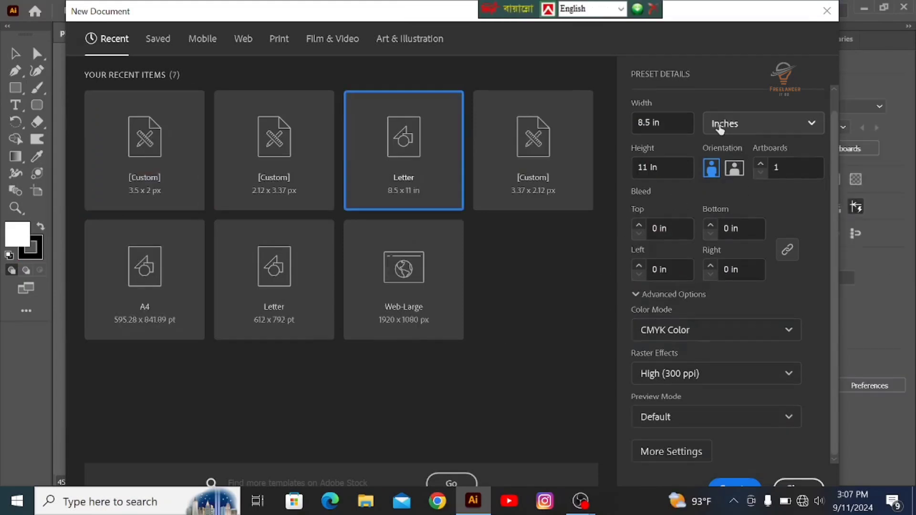
pyautogui.click(812, 126)
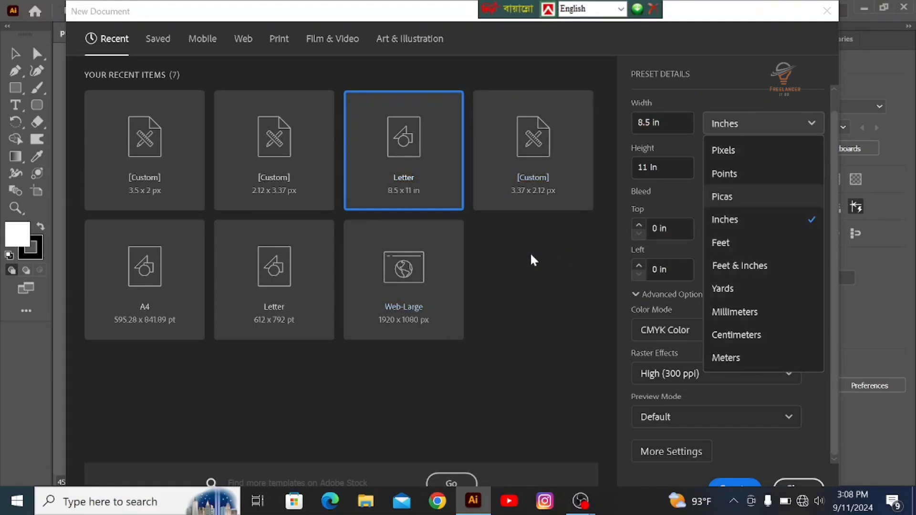
pyautogui.click(539, 263)
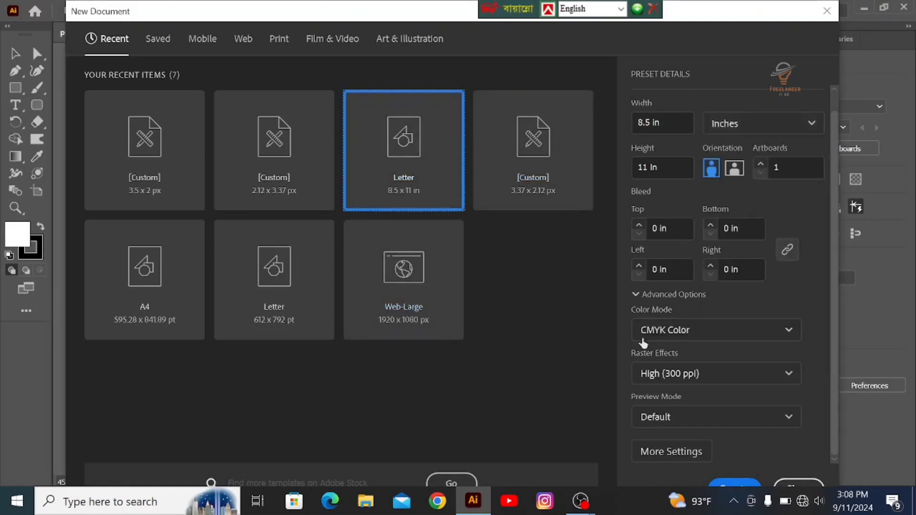
pyautogui.click(787, 330)
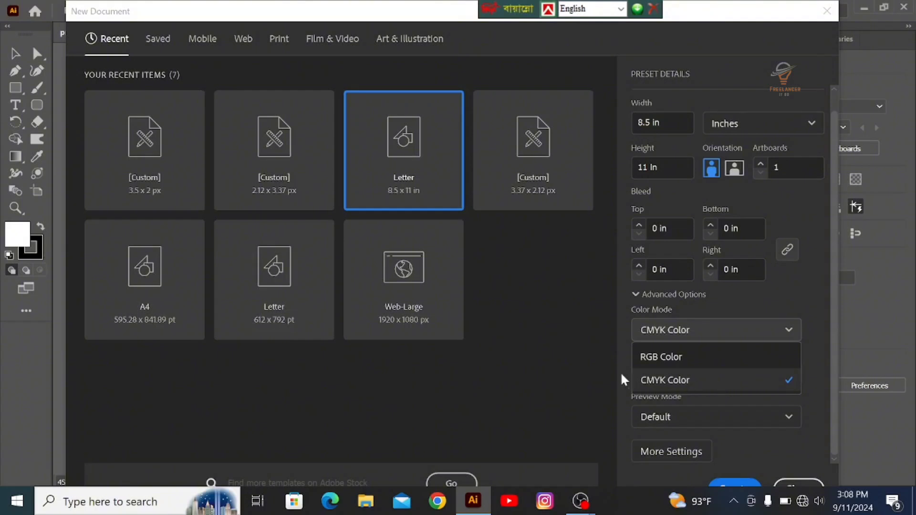
pyautogui.click(584, 367)
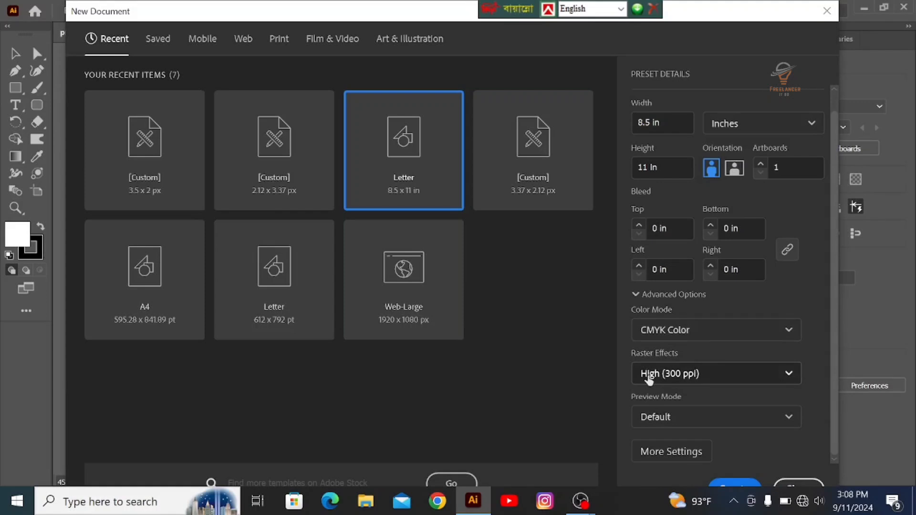
pyautogui.click(789, 375)
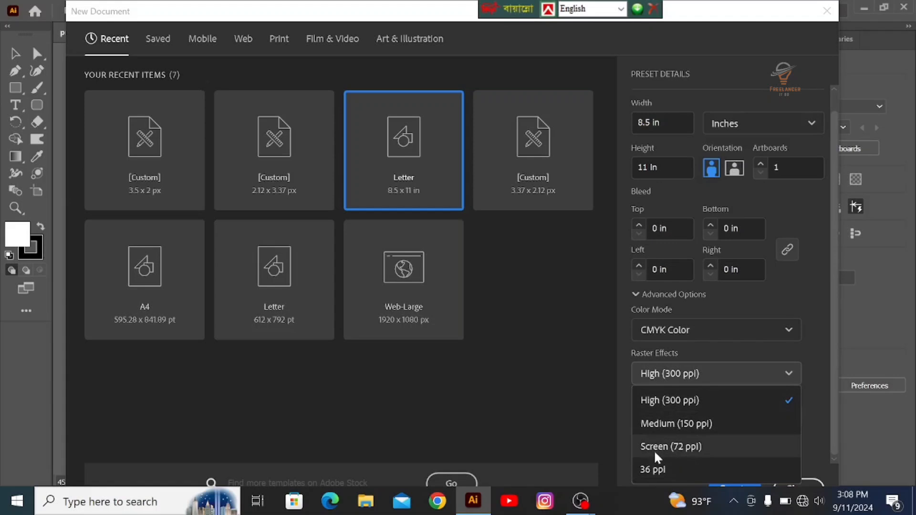
pyautogui.click(579, 378)
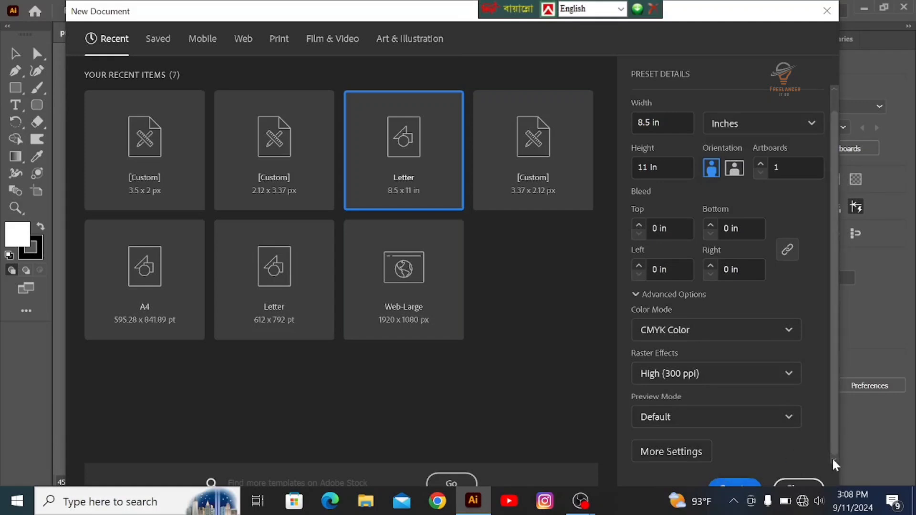
pyautogui.click(732, 486)
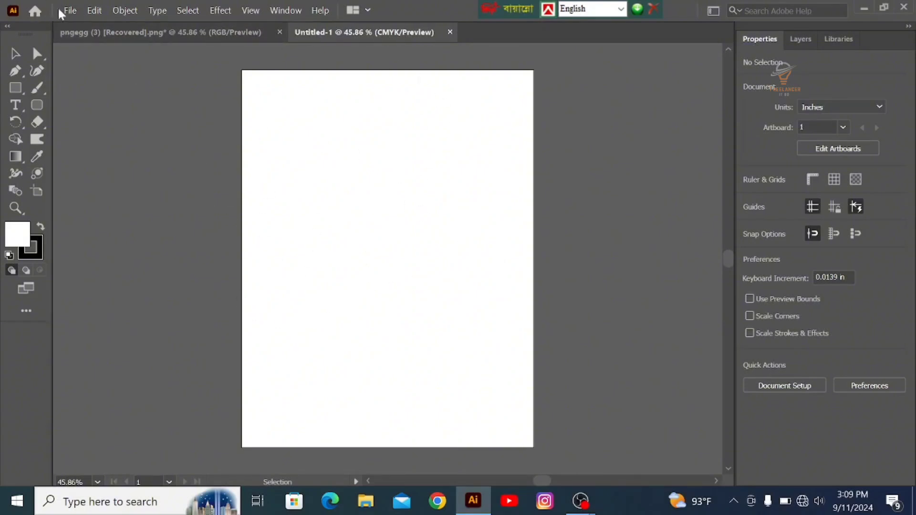
pyautogui.click(70, 10)
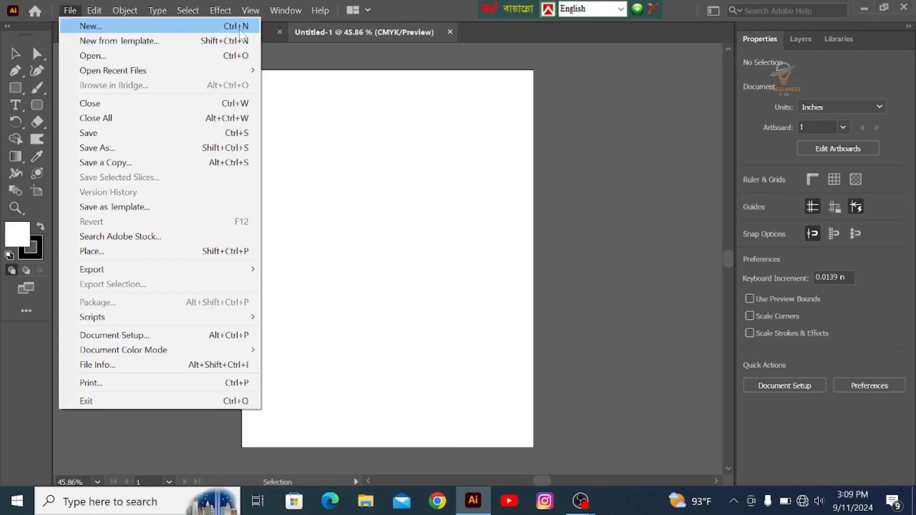
pyautogui.click(368, 182)
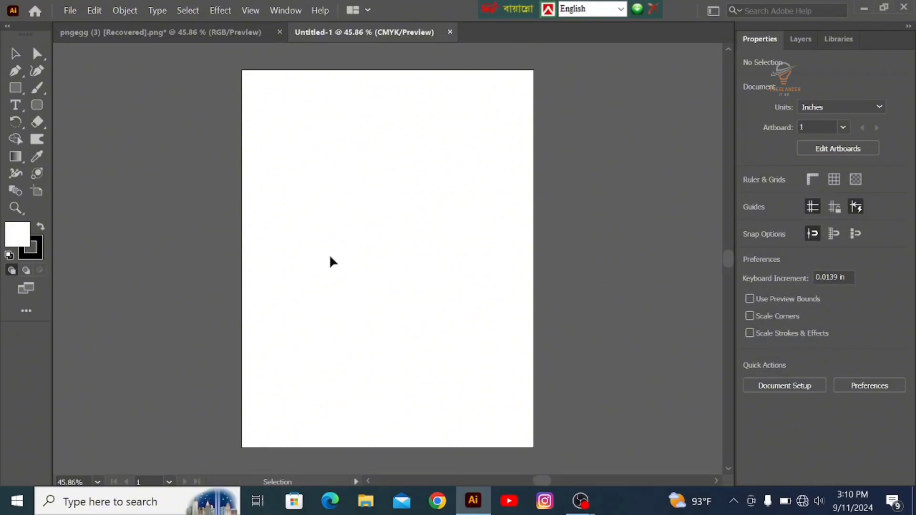
# Step: Open the first "-mobile-removebg-preview" food PNG from Downloads and move the image up near the artboard's upper edge
pyautogui.click(67, 10)
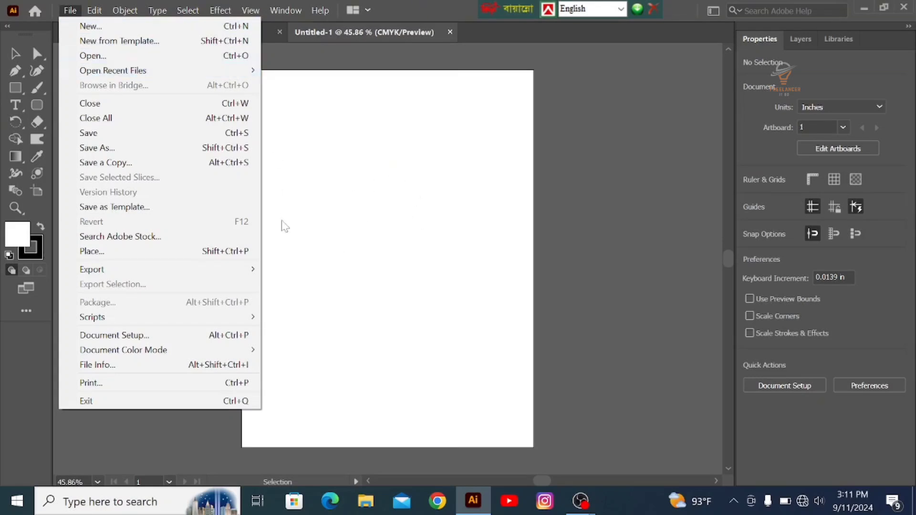
pyautogui.click(107, 56)
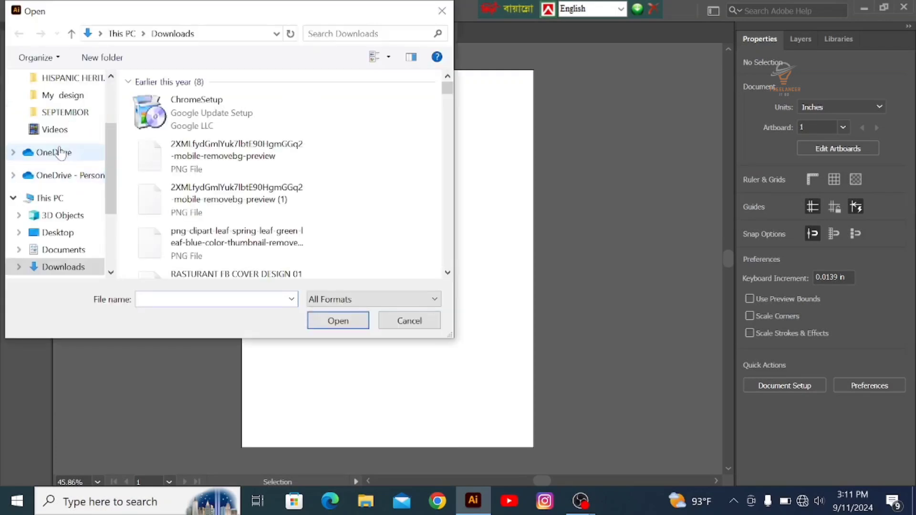
pyautogui.click(173, 160)
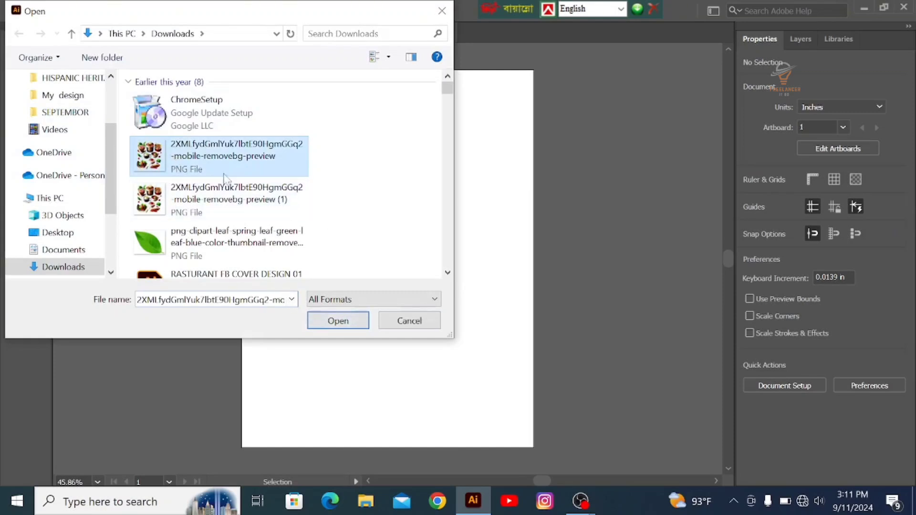
pyautogui.click(335, 320)
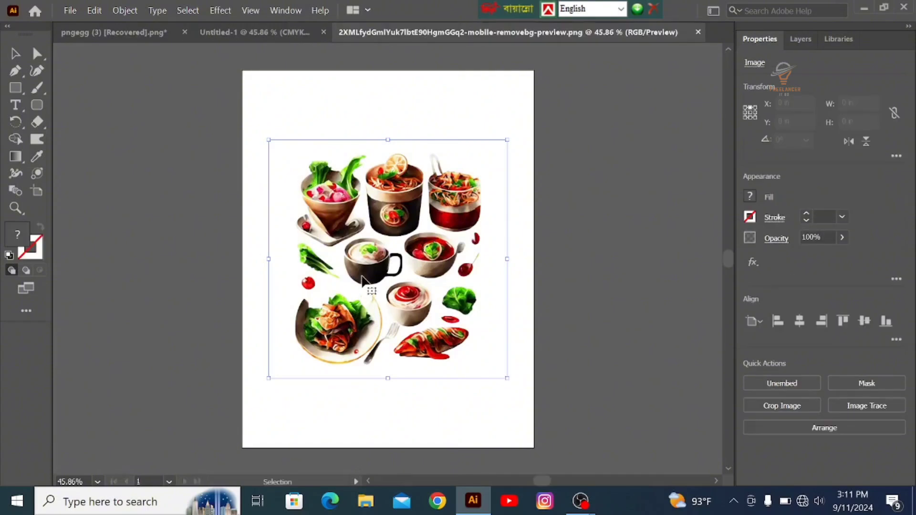
pyautogui.moveTo(365, 306); pyautogui.dragTo(355, 245)
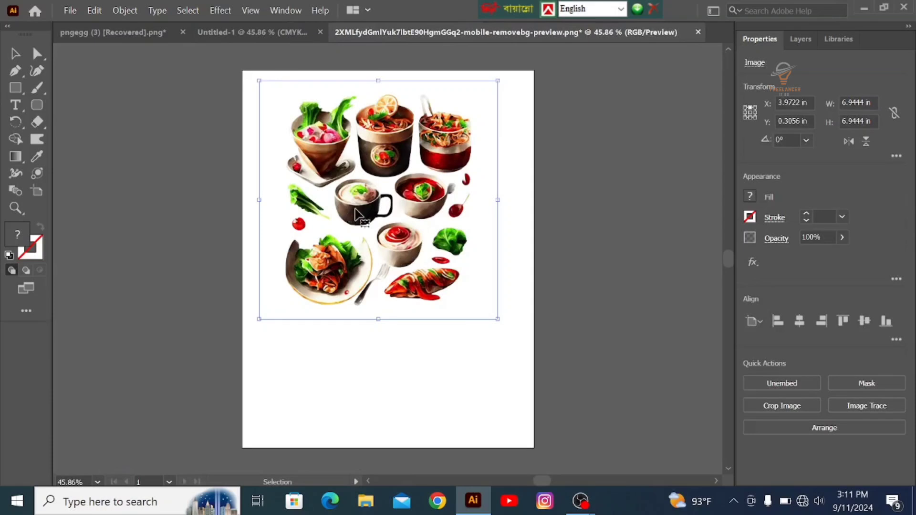
# Step: Transfer a copy of the food image from its PNG document into the pngegg (3) [Recovered].png document
pyautogui.click(253, 31)
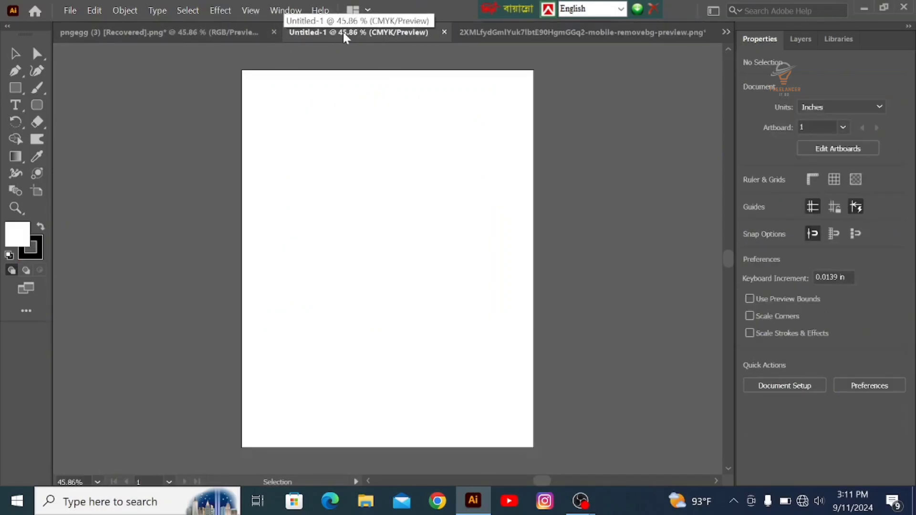
pyautogui.click(509, 32)
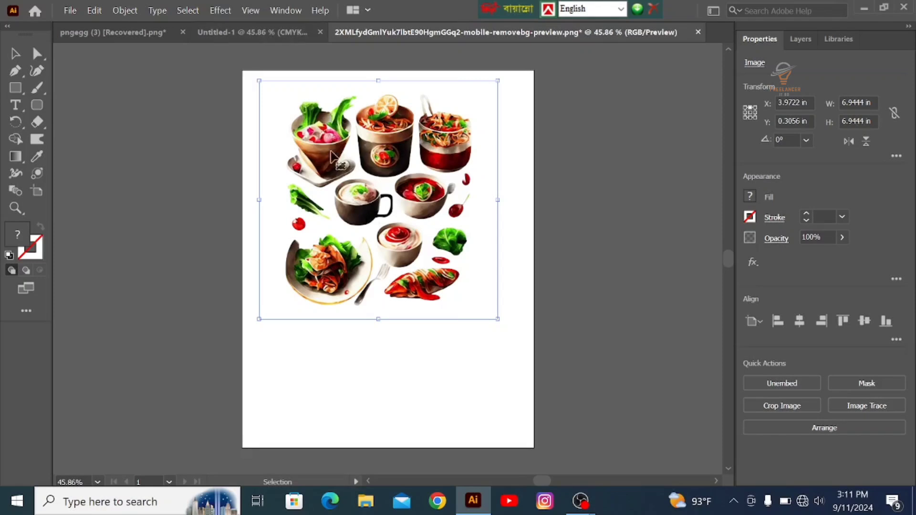
pyautogui.moveTo(358, 207); pyautogui.dragTo(402, 242)
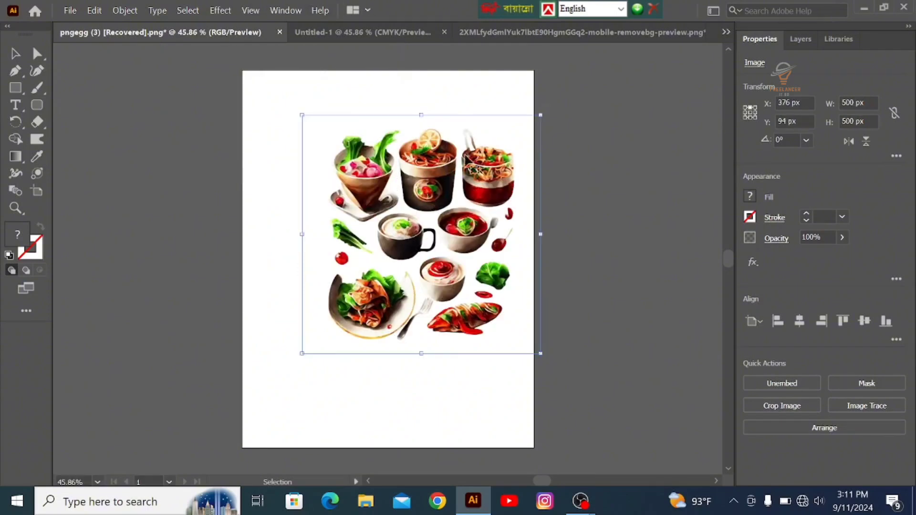
# Step: Transfer a copy of the food image from its PNG document onto the Untitled-1 artboard and compare it with the pngegg document
pyautogui.click(516, 31)
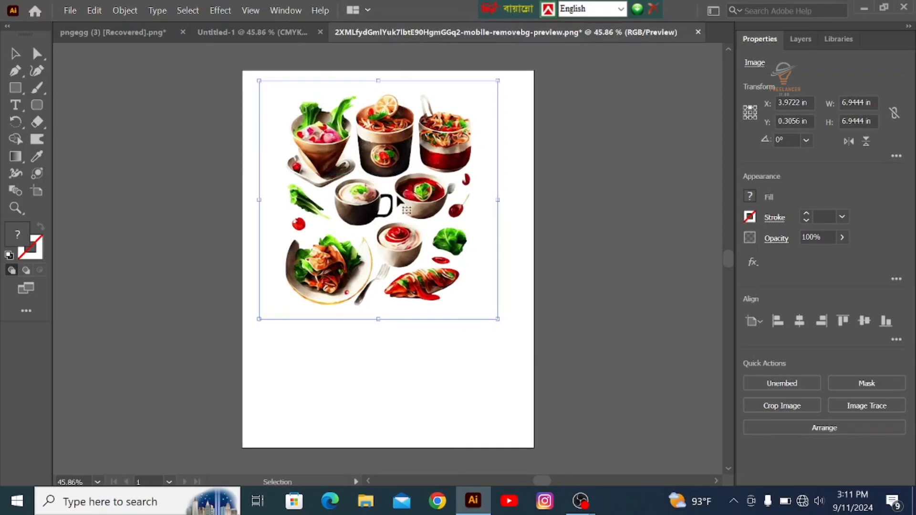
pyautogui.moveTo(369, 202); pyautogui.dragTo(399, 234)
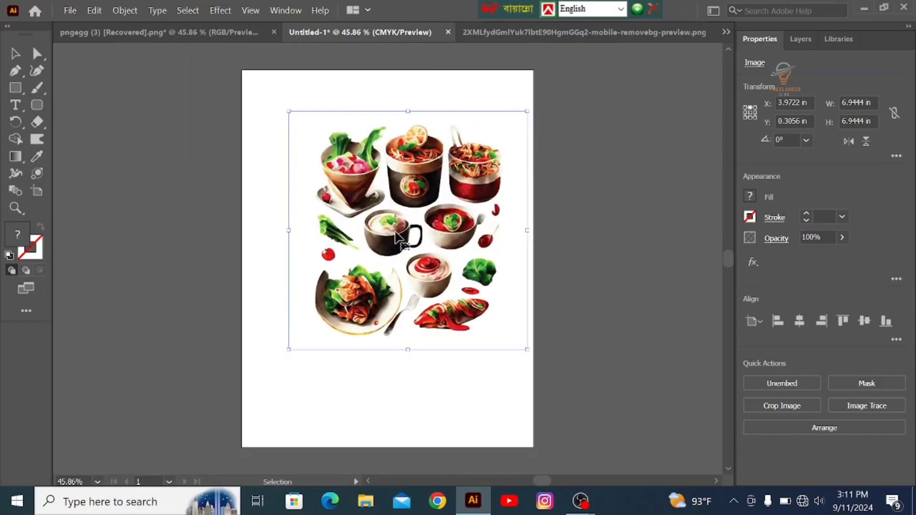
pyautogui.click(225, 32)
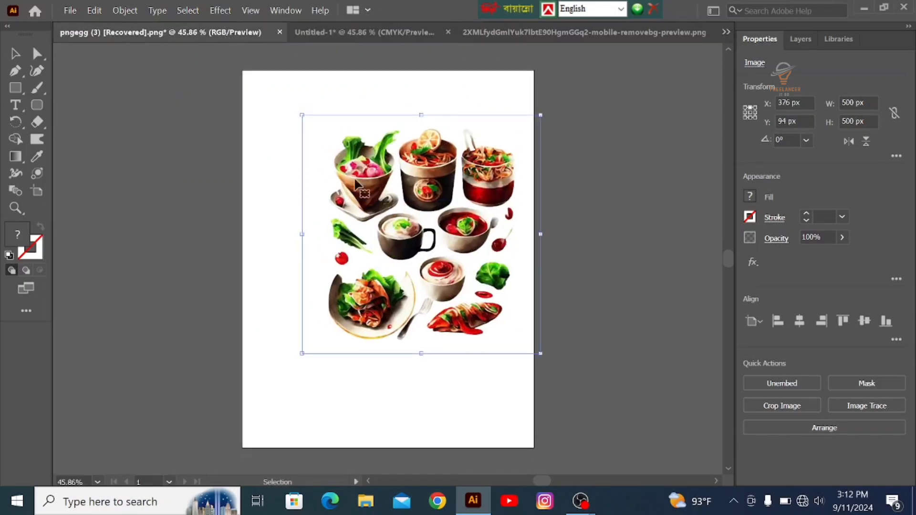
pyautogui.click(379, 32)
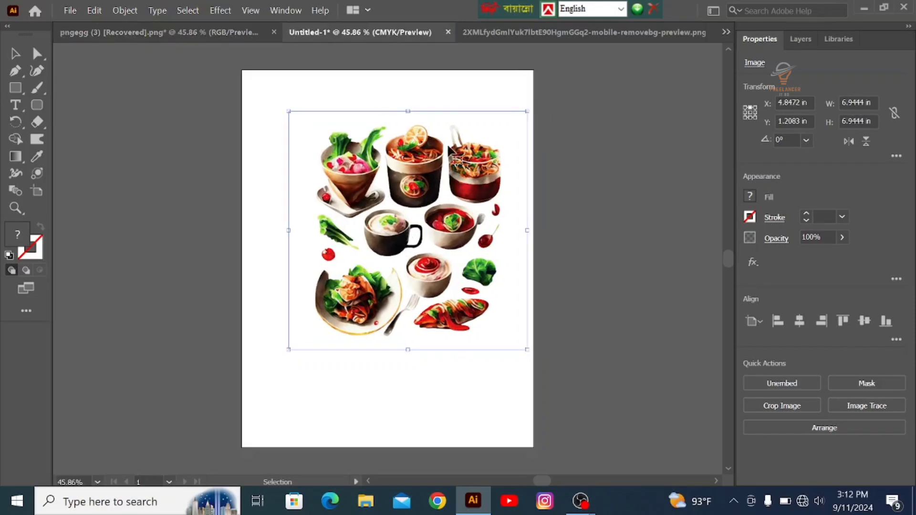
# Step: Move the food image in its own PNG document to about X 4.72 in, Y 1.92 in and deselect it
pyautogui.click(514, 33)
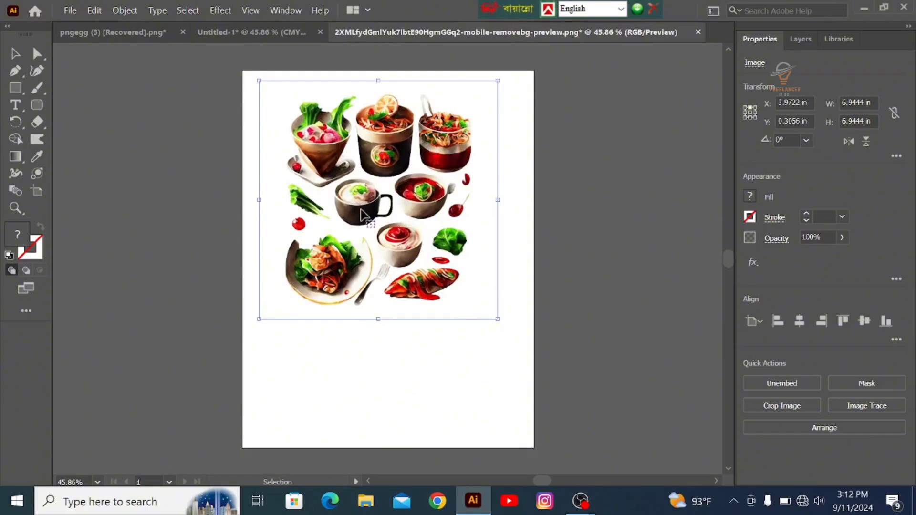
pyautogui.moveTo(359, 200); pyautogui.dragTo(384, 255)
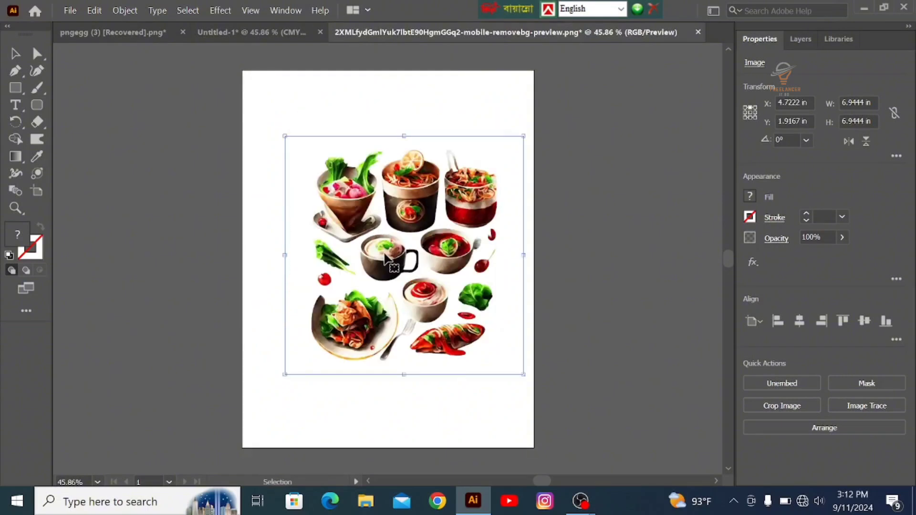
pyautogui.click(71, 12)
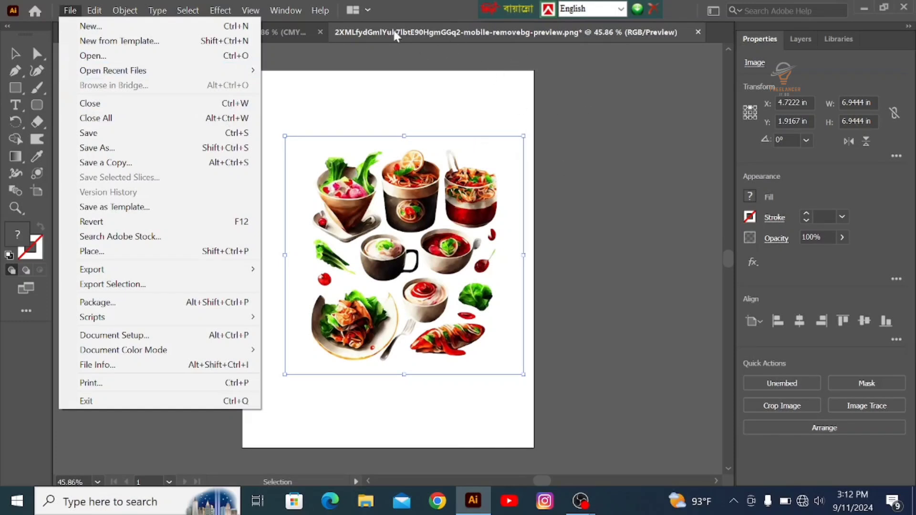
pyautogui.click(383, 48)
pyautogui.click(363, 48)
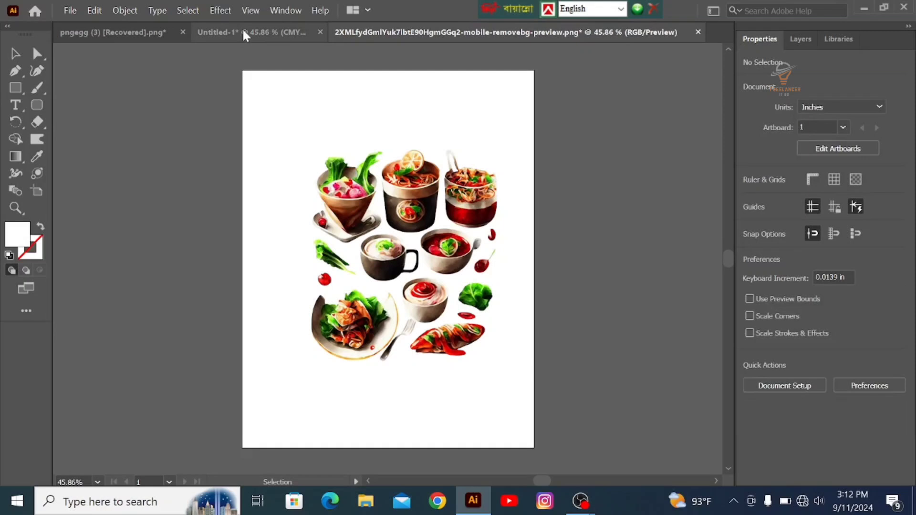
# Step: Delete the food image from Untitled-1 and close pngegg (3) [Recovered].png without saving, returning to the food PNG document
pyautogui.click(242, 32)
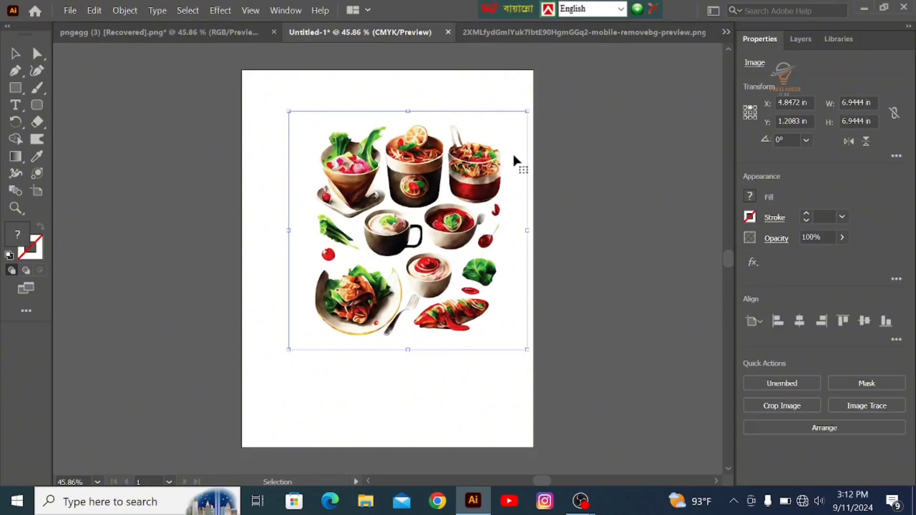
pyautogui.press('Delete')
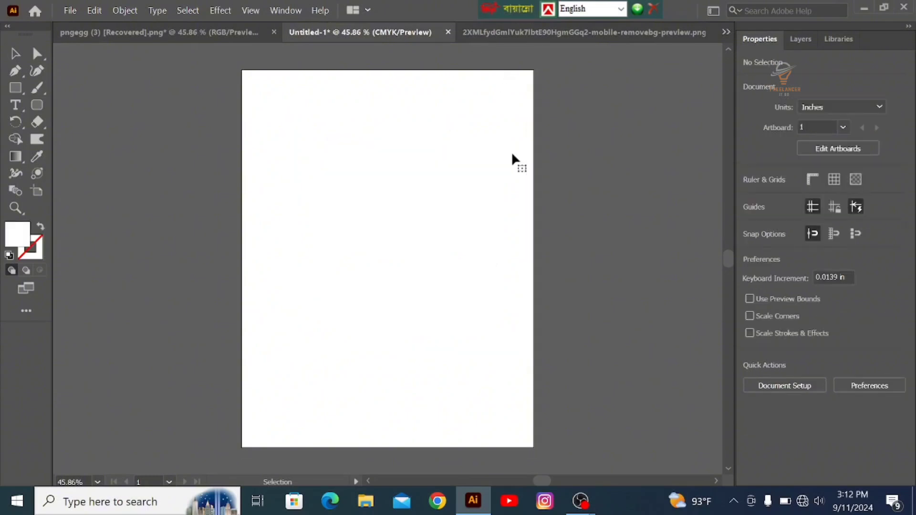
pyautogui.click(277, 32)
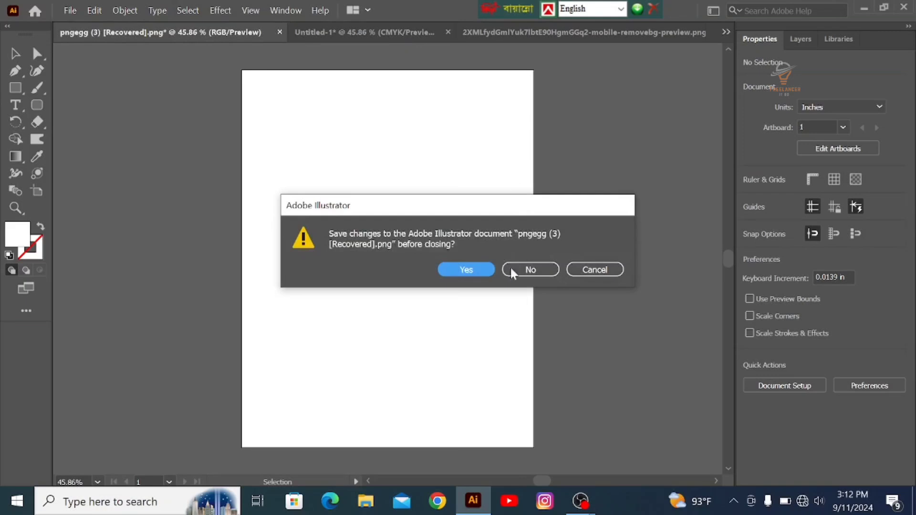
pyautogui.click(527, 270)
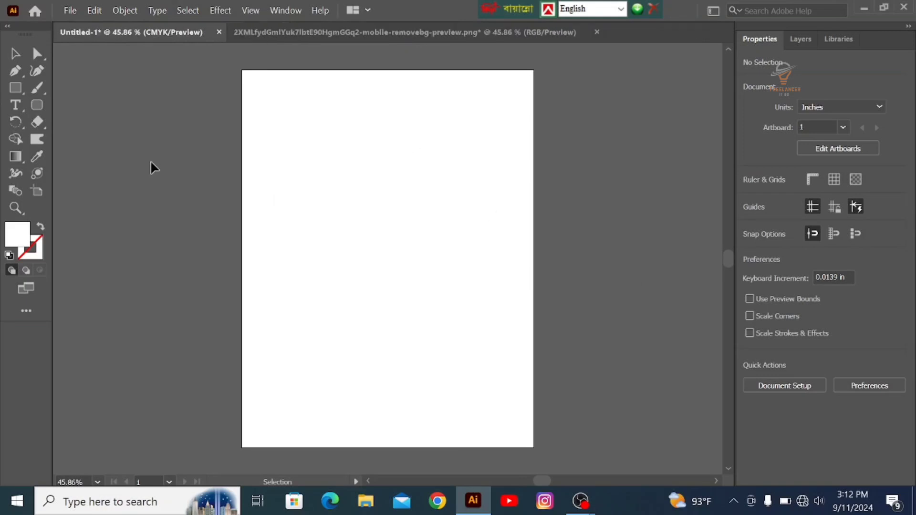
pyautogui.click(371, 33)
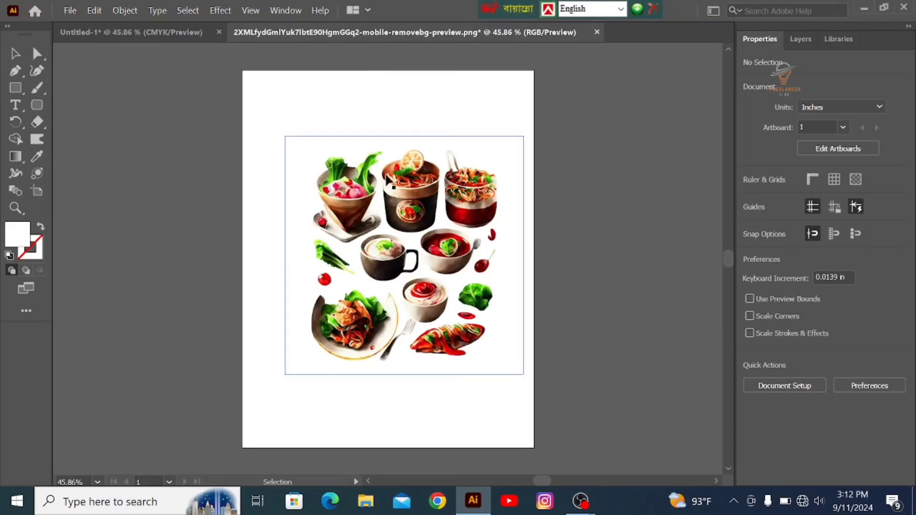
# Step: Cut the food image from its PNG document and paste it onto the Untitled-1 artboard
pyautogui.click(400, 206)
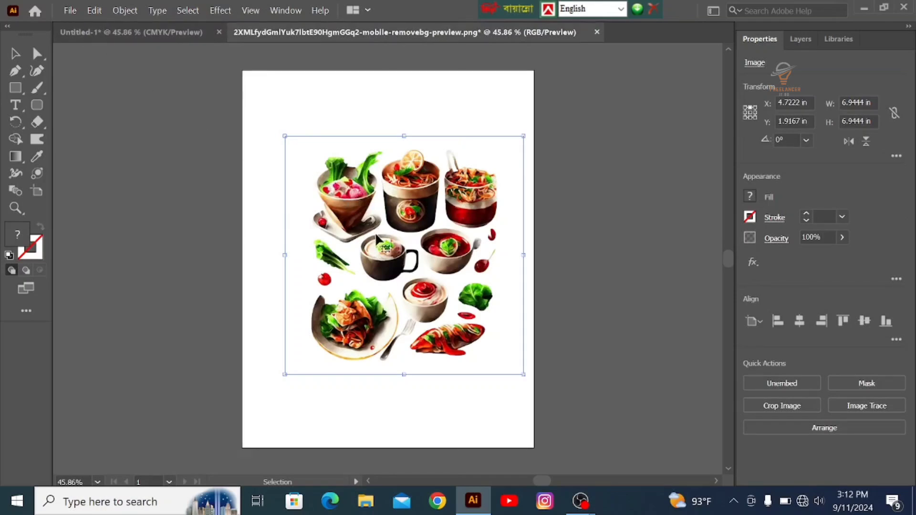
pyautogui.press('a')
pyautogui.hotkey('ctrl', 'x')
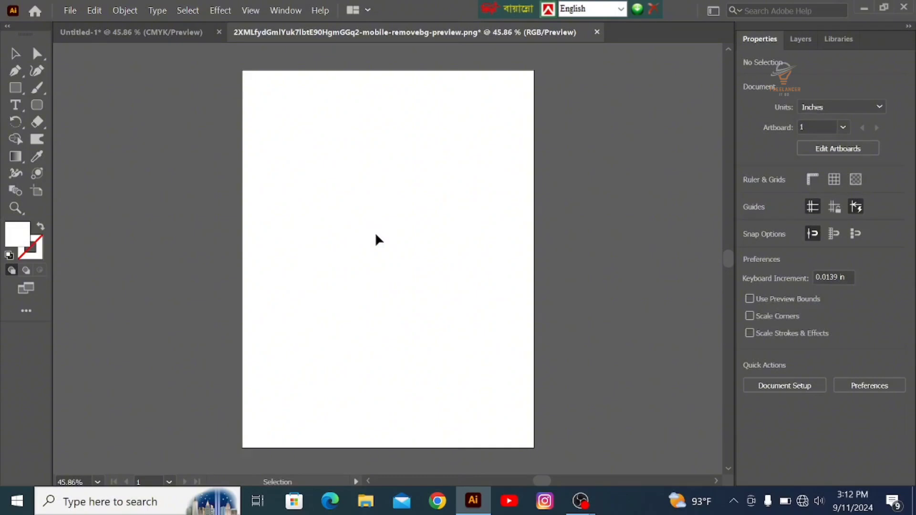
pyautogui.click(159, 29)
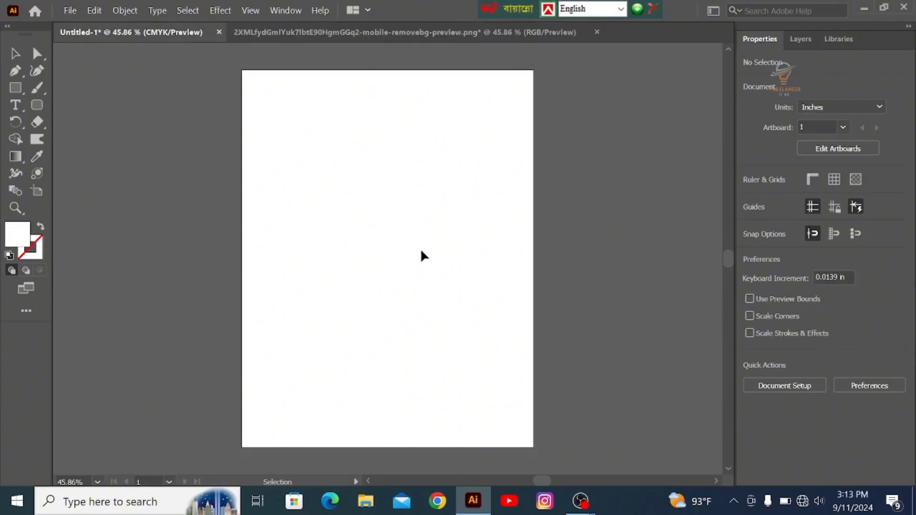
pyautogui.hotkey('ctrl', 'v')
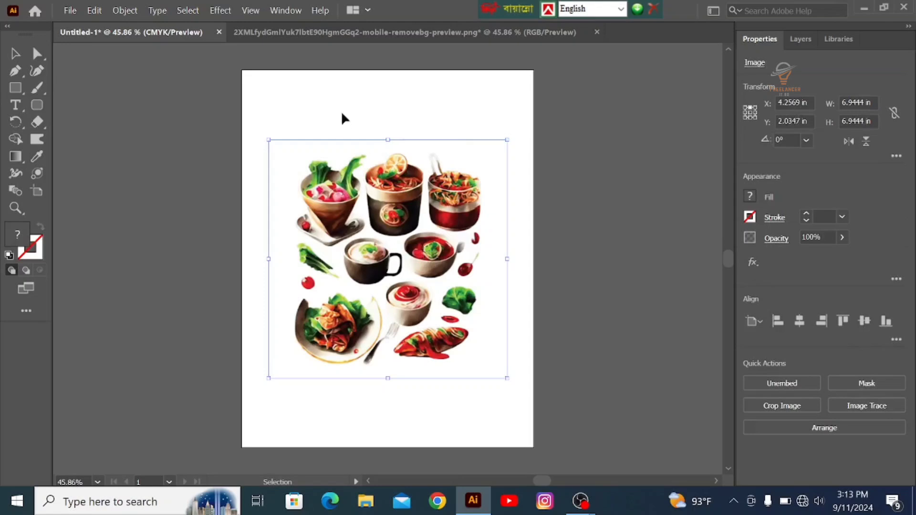
# Step: Delete the pasted food image from Untitled-1, and repeat pasting and deleting it there while comparing with the PNG document
pyautogui.press('Delete')
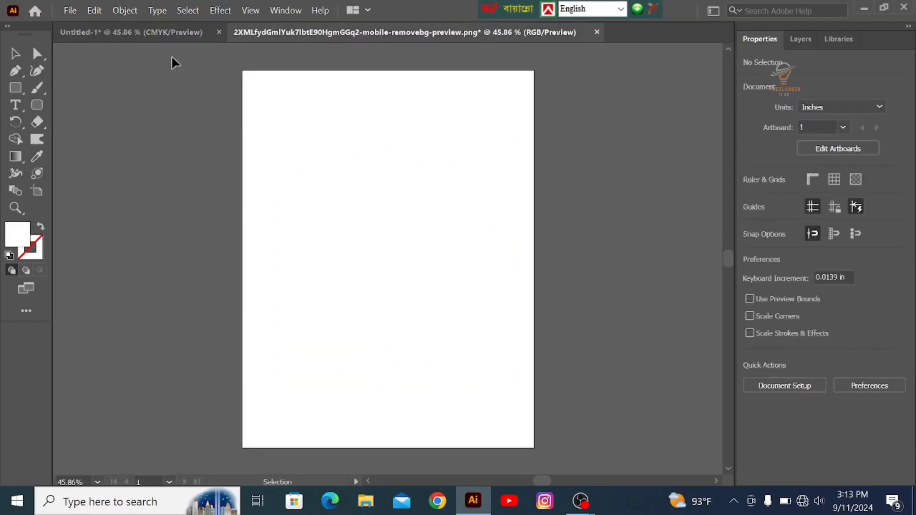
pyautogui.hotkey('ctrl', 'v')
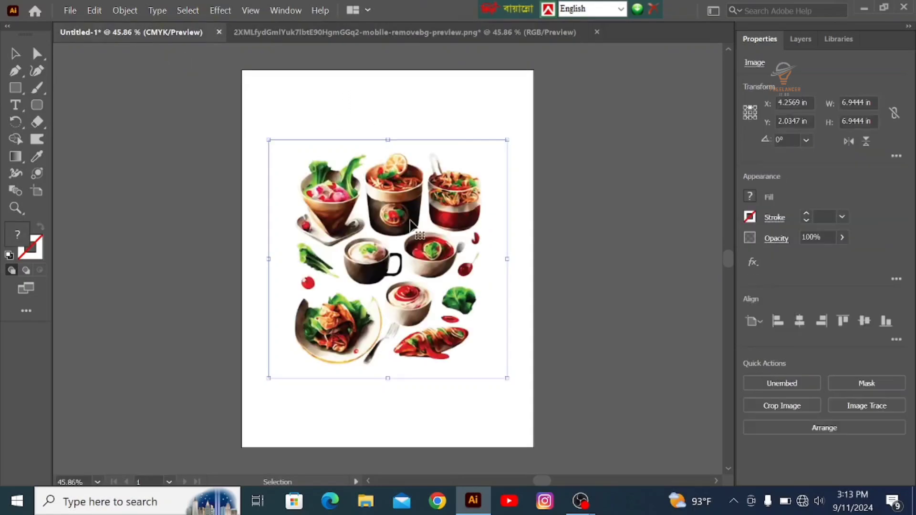
pyautogui.press('Delete')
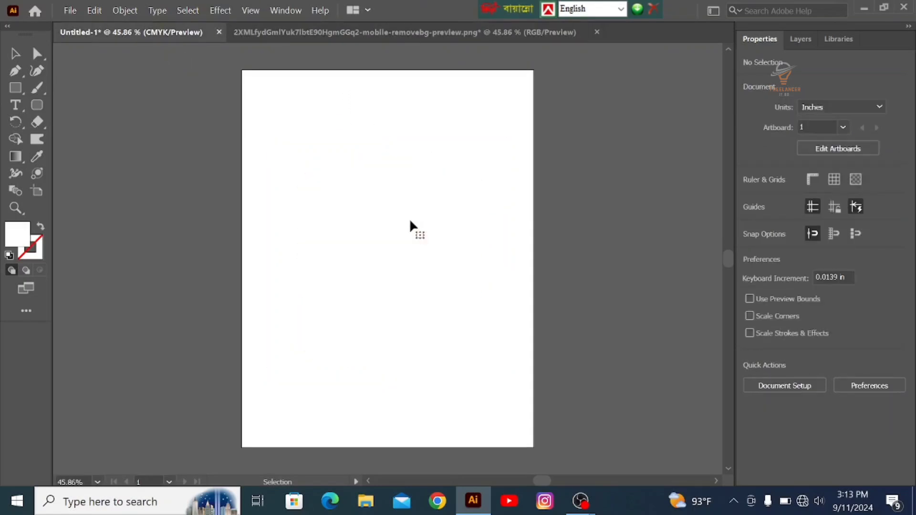
pyautogui.click(286, 32)
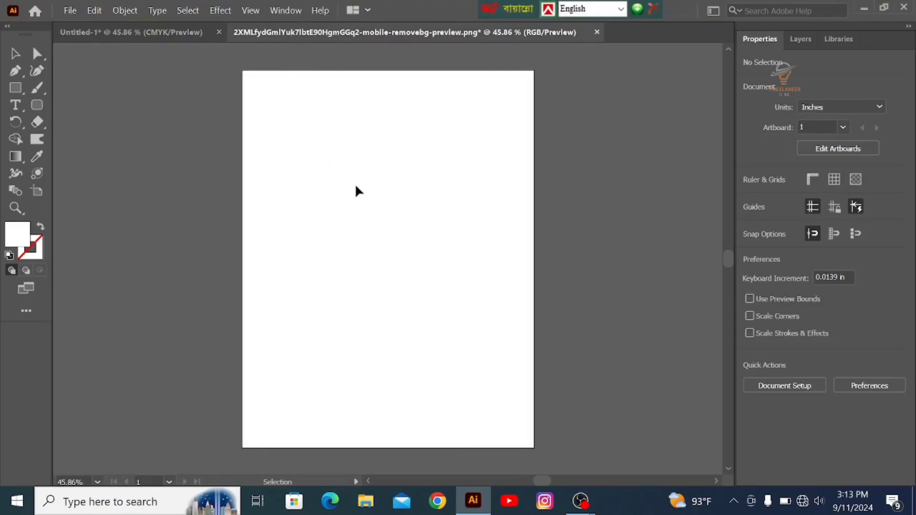
pyautogui.click(175, 30)
pyautogui.press('a')
pyautogui.hotkey('ctrl', 'v')
pyautogui.press('v')
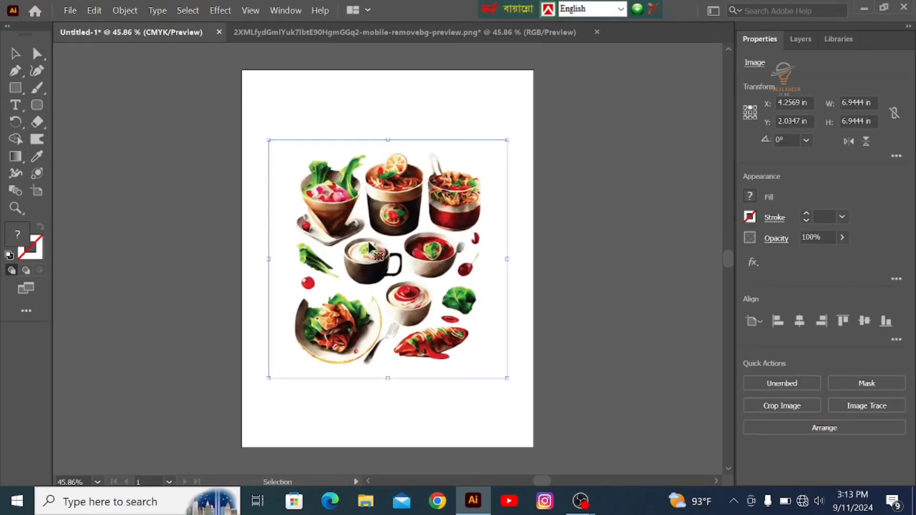
pyautogui.press('Delete')
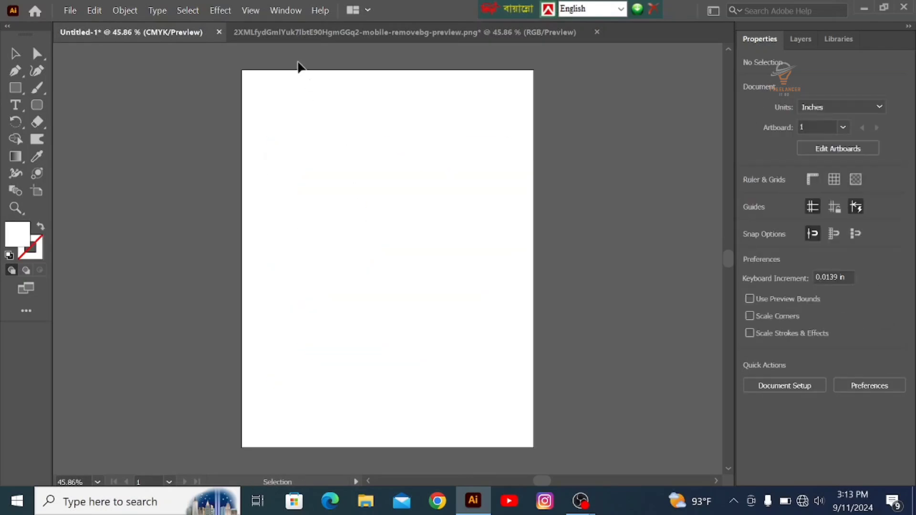
# Step: Paste two copies of the food image into the PNG document and move them to about X 10.83 in and X 1.52 in
pyautogui.click(287, 31)
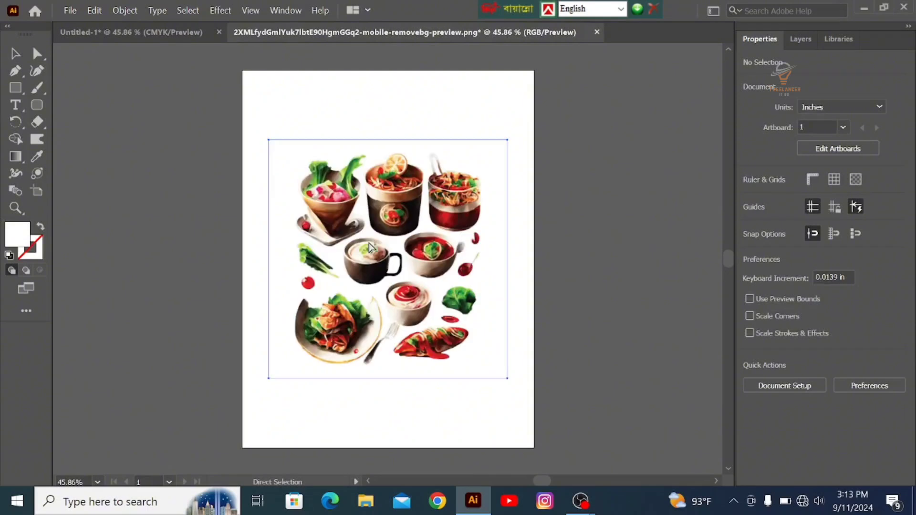
pyautogui.hotkey('ctrl', 'v')
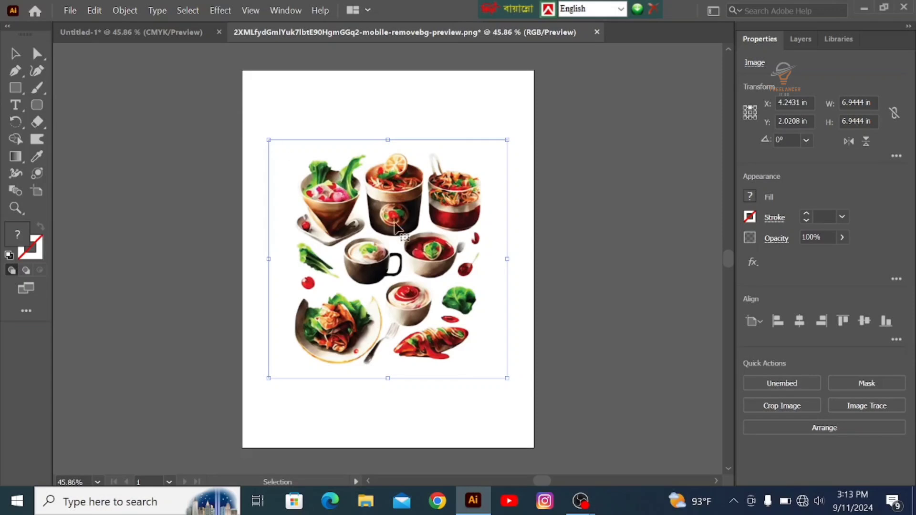
pyautogui.moveTo(405, 253); pyautogui.dragTo(632, 237)
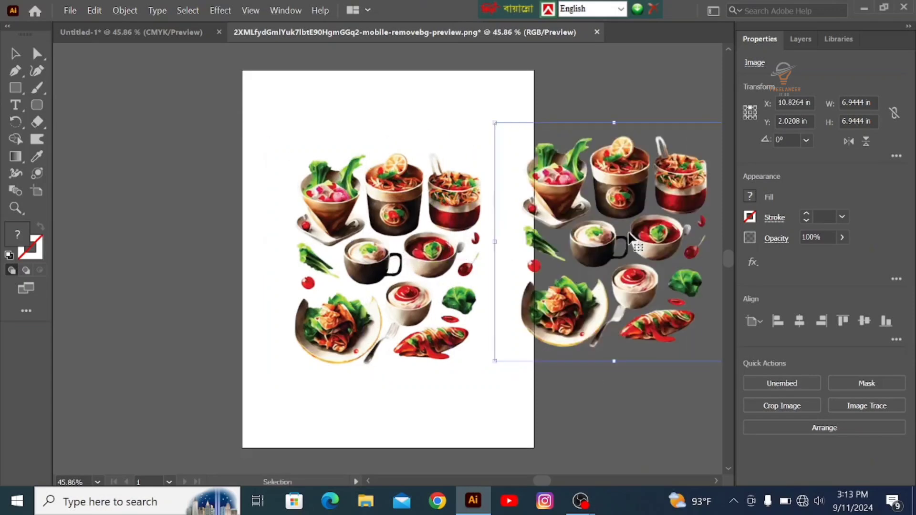
pyautogui.moveTo(385, 236); pyautogui.dragTo(293, 239)
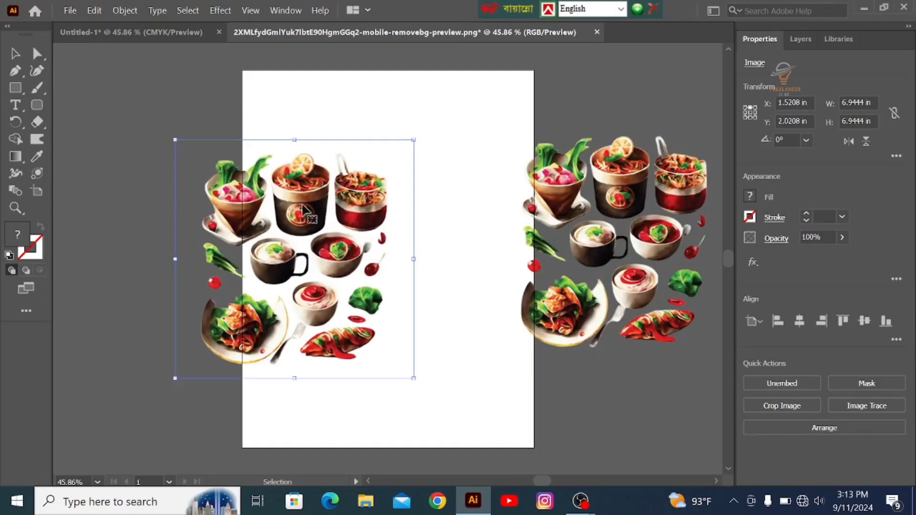
# Step: Transfer a copy of the food image at the artboard's left edge onto Untitled-1 at about X 3.71 in, Y 1.96 in
pyautogui.click(111, 31)
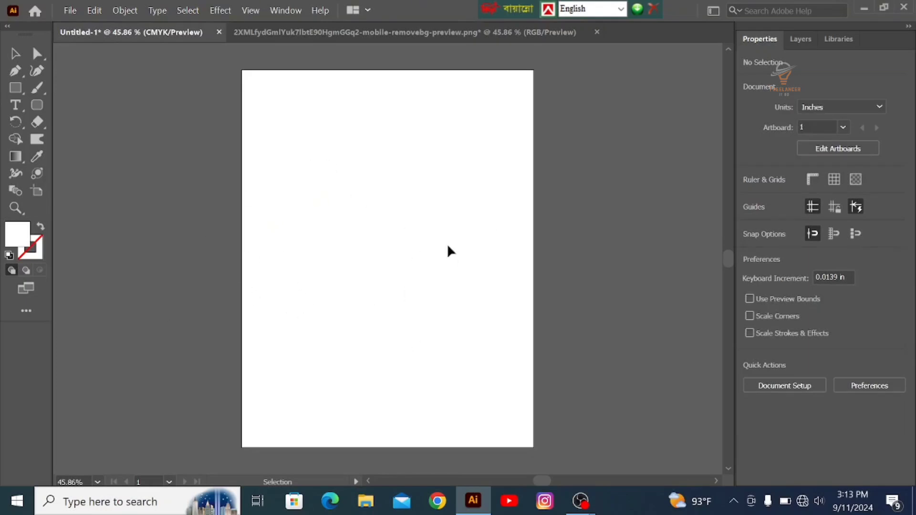
pyautogui.click(333, 31)
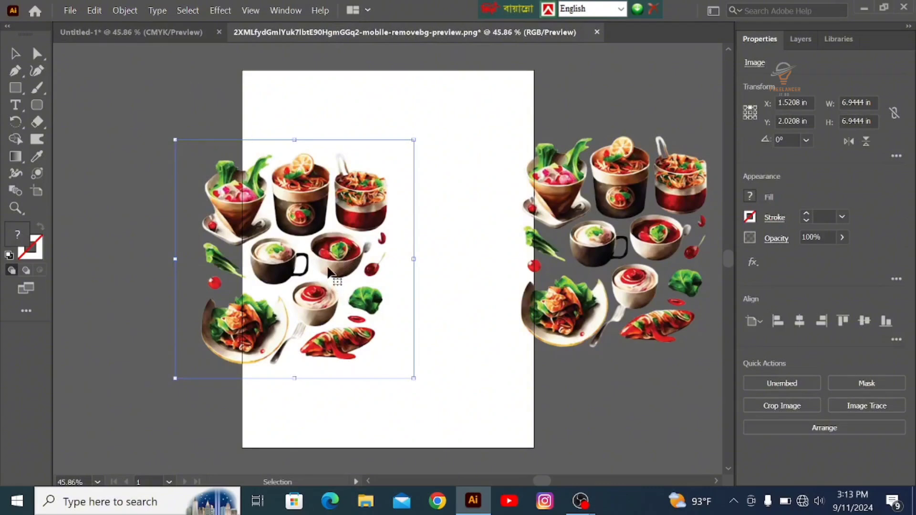
pyautogui.moveTo(329, 270); pyautogui.dragTo(408, 270)
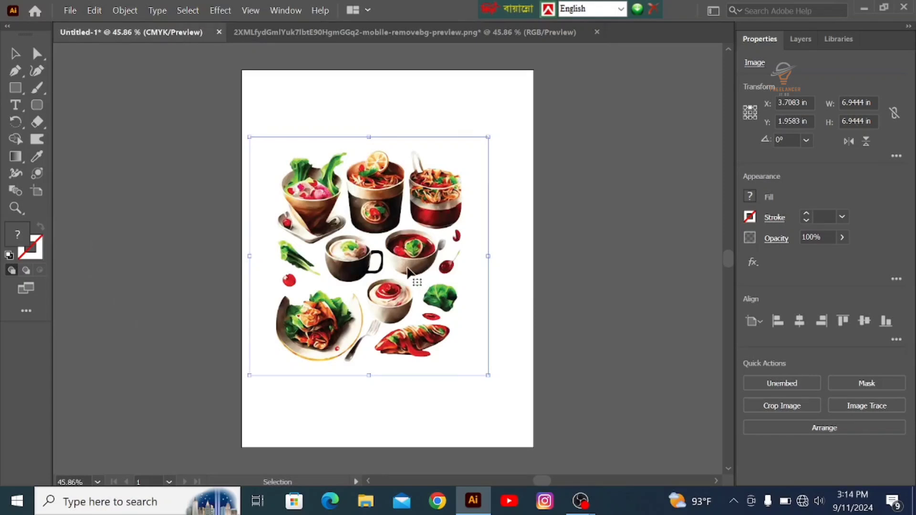
# Step: Delete the food image overlapping the artboard's left edge from the PNG document
pyautogui.click(362, 32)
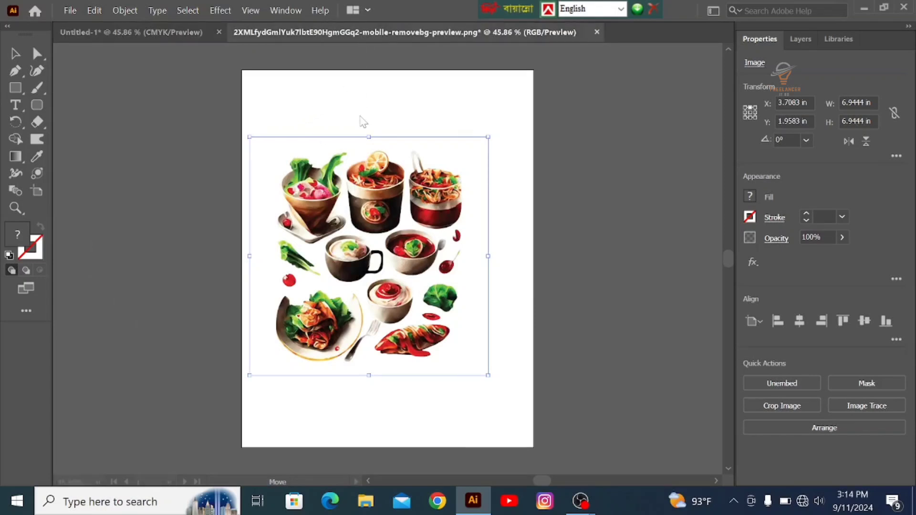
pyautogui.click(430, 278)
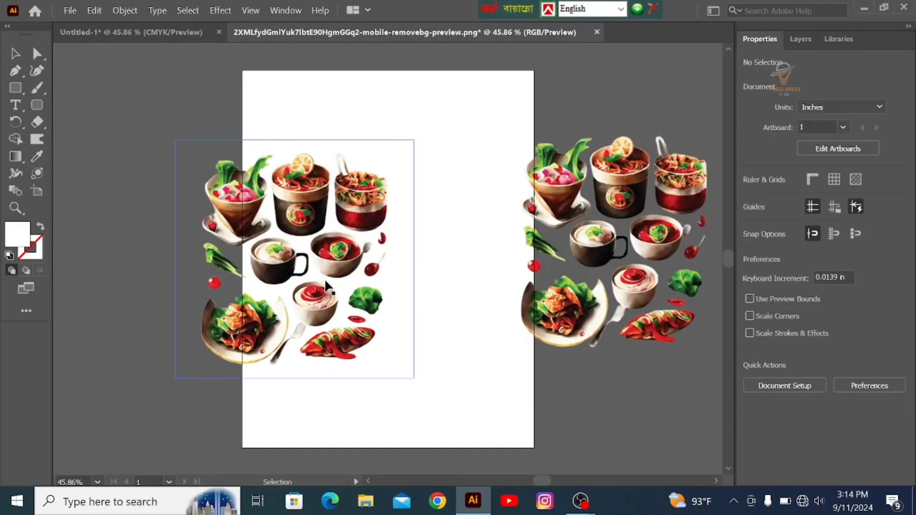
pyautogui.click(324, 279)
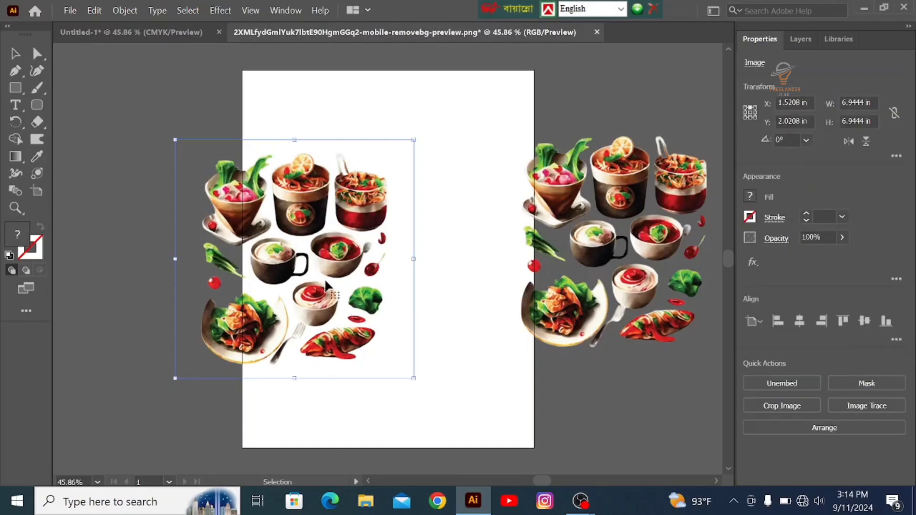
pyautogui.press('Delete')
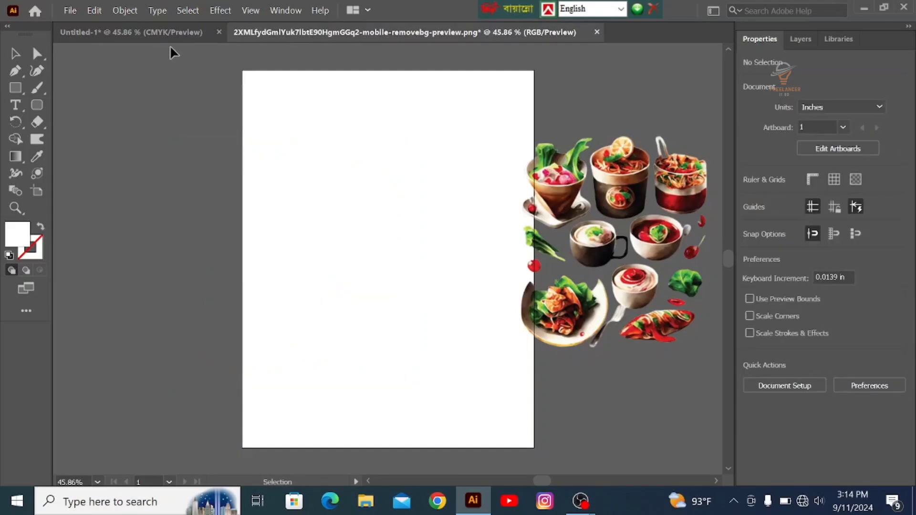
# Step: Paste another food image into Untitled-1, move it to about X 9.76 in, Y 0.77 in, and deselect it
pyautogui.click(167, 29)
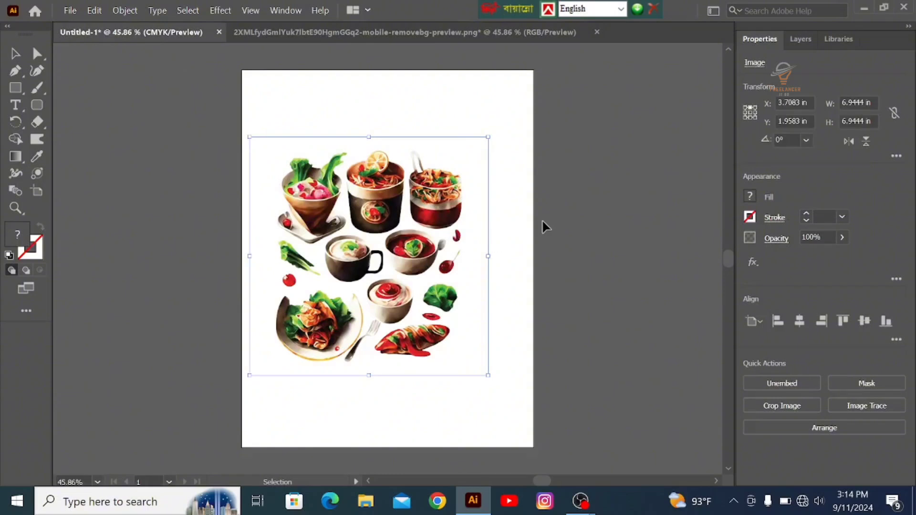
pyautogui.click(542, 219)
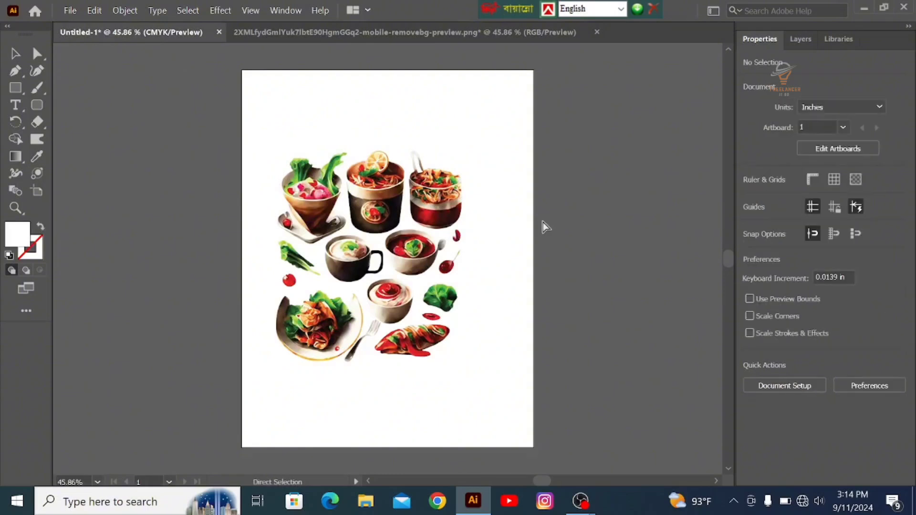
pyautogui.hotkey('ctrl', 'v')
pyautogui.moveTo(452, 242); pyautogui.dragTo(555, 196)
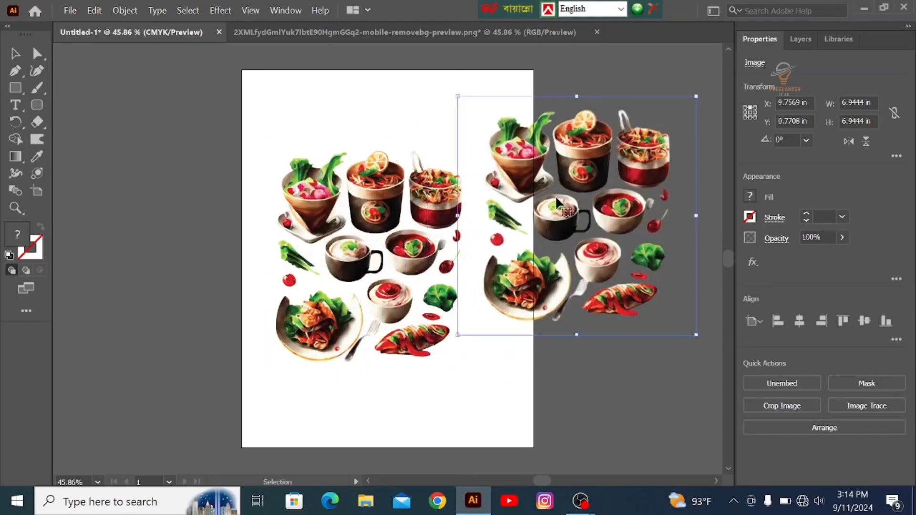
pyautogui.click(183, 128)
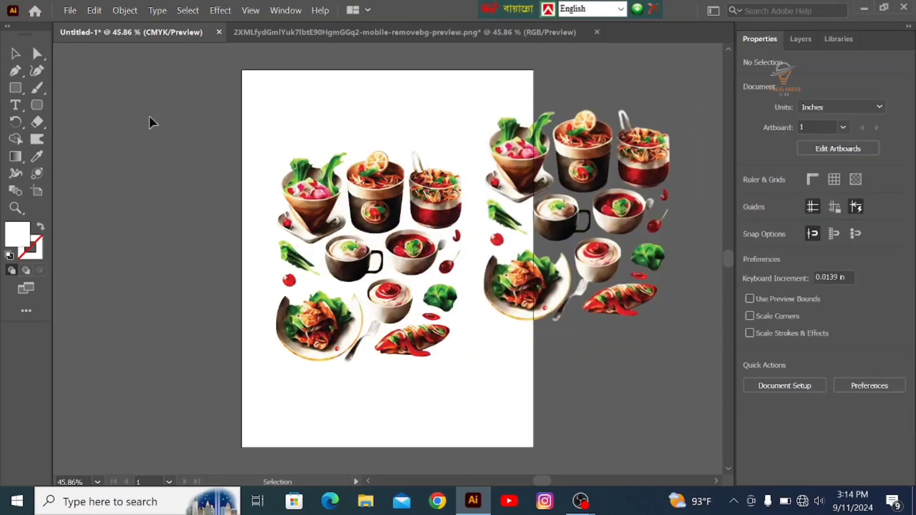
# Step: Open the recent file pngegg (3).png and scale its ambulance image to about 9.43 × 5.46 in, placed at X 4.25 in, Y 1.97 in
pyautogui.click(70, 9)
pyautogui.moveTo(113, 70)
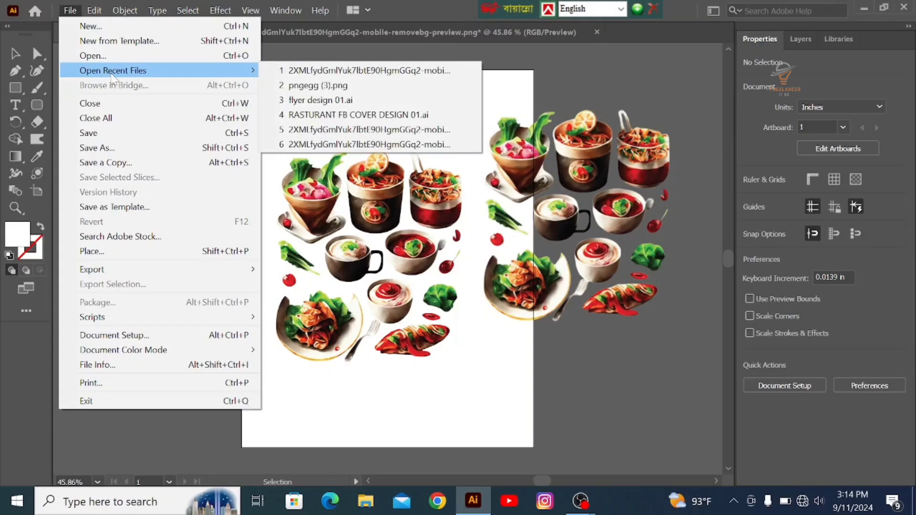
pyautogui.click(362, 86)
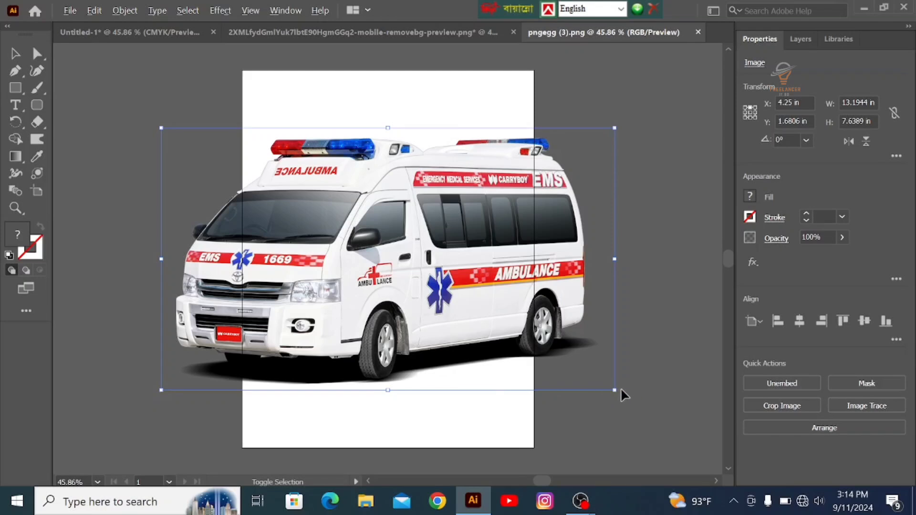
pyautogui.moveTo(617, 390); pyautogui.dragTo(541, 314)
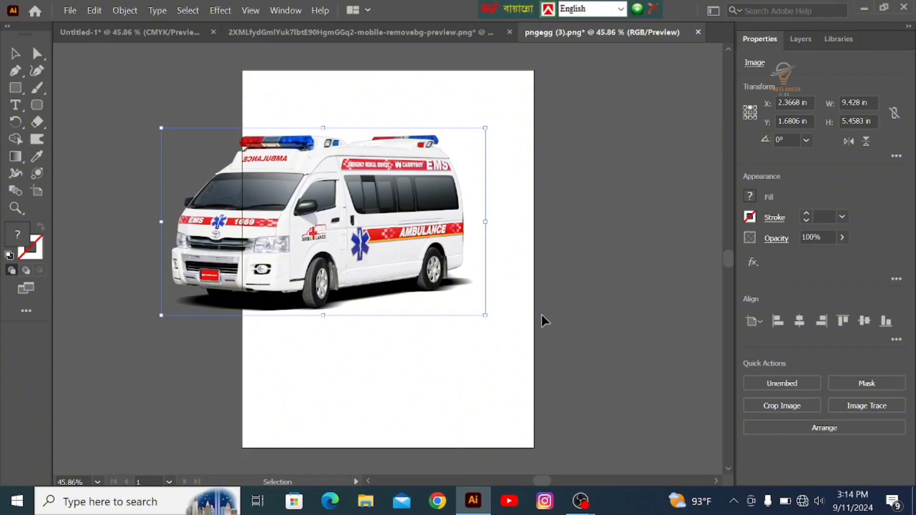
pyautogui.moveTo(340, 234); pyautogui.dragTo(406, 248)
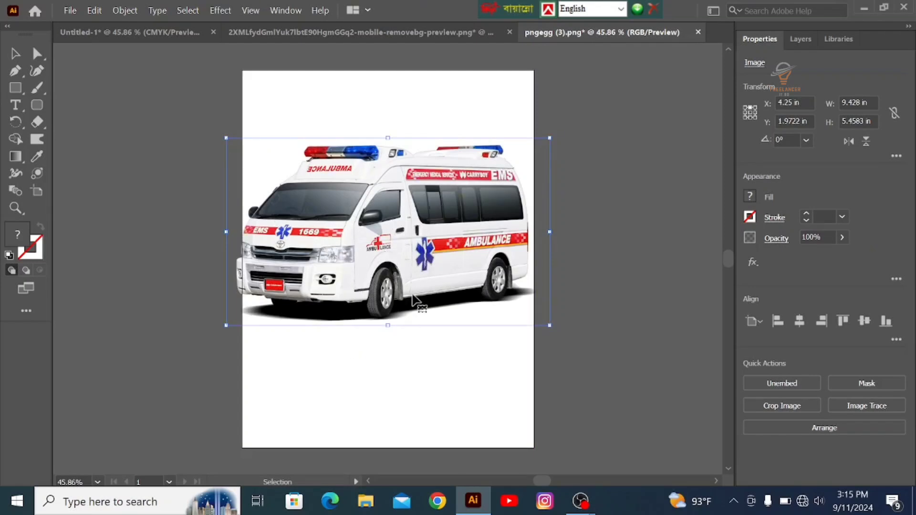
pyautogui.click(75, 14)
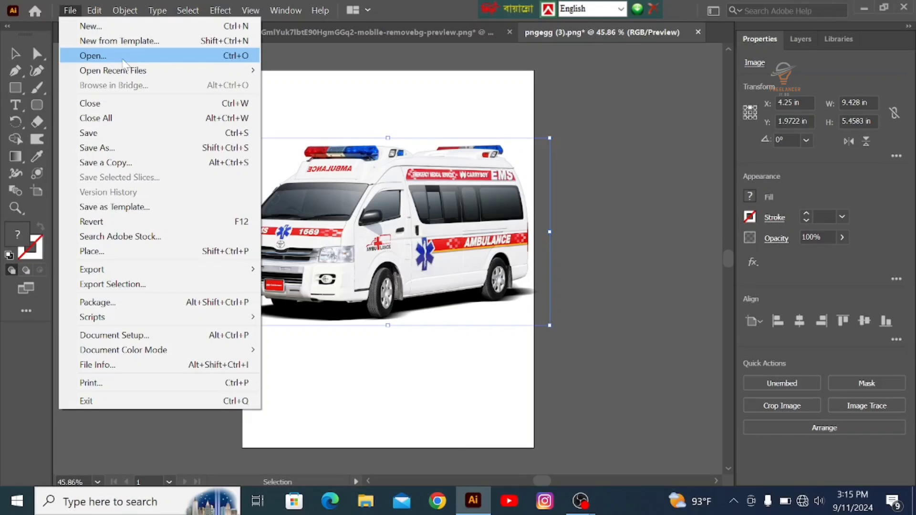
pyautogui.moveTo(125, 77)
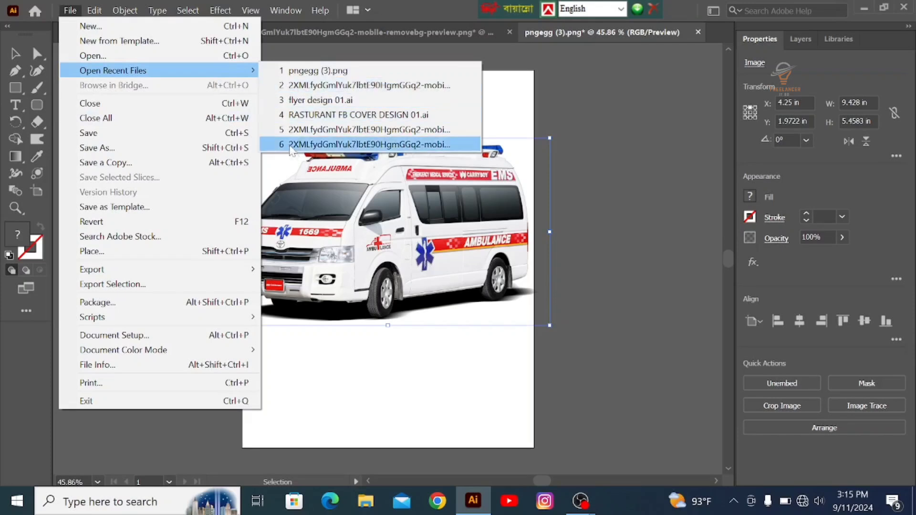
pyautogui.moveTo(175, 75)
pyautogui.click(440, 239)
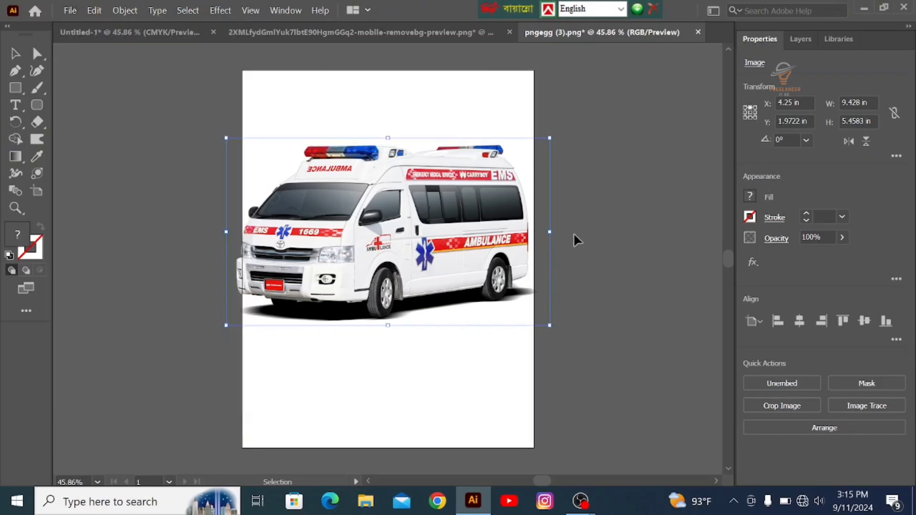
# Step: Transfer a copy of the ambulance image from pngegg (3).png onto Untitled-1 at about X 5.67 in, Y 2.48 in
pyautogui.click(574, 233)
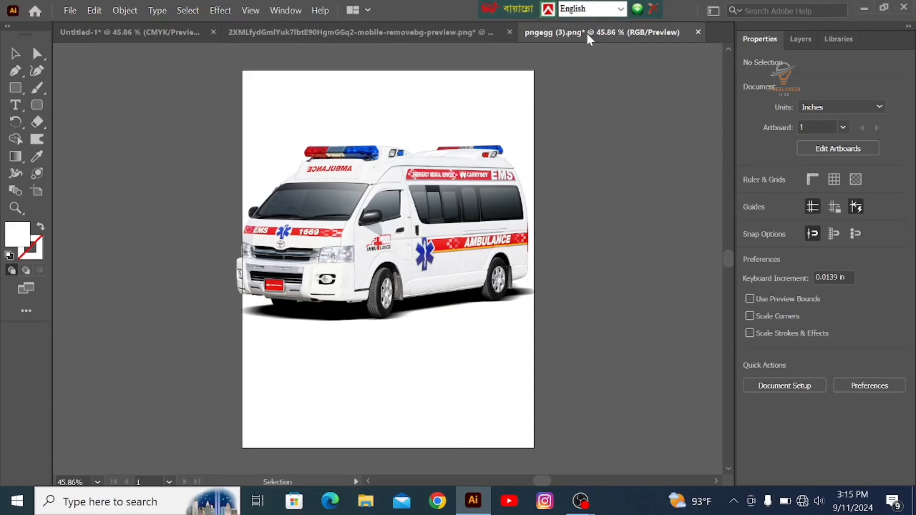
pyautogui.click(386, 246)
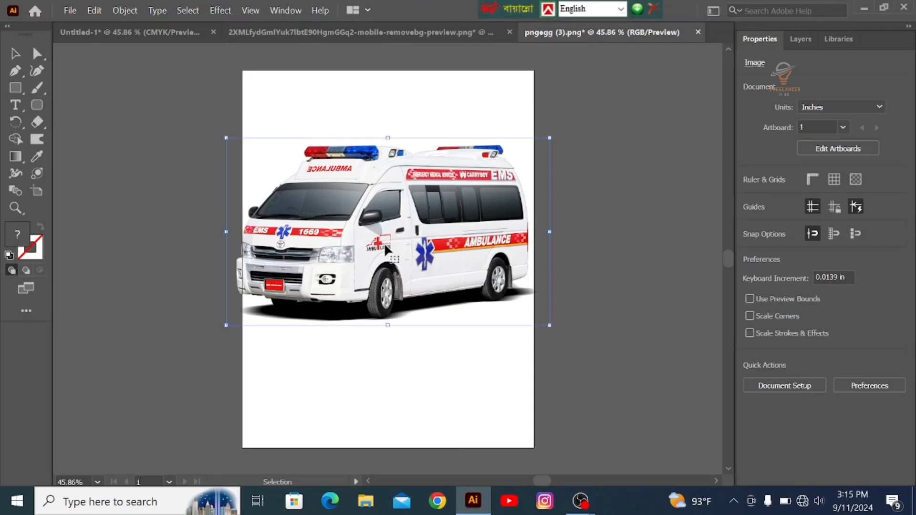
pyautogui.moveTo(358, 247); pyautogui.dragTo(407, 264)
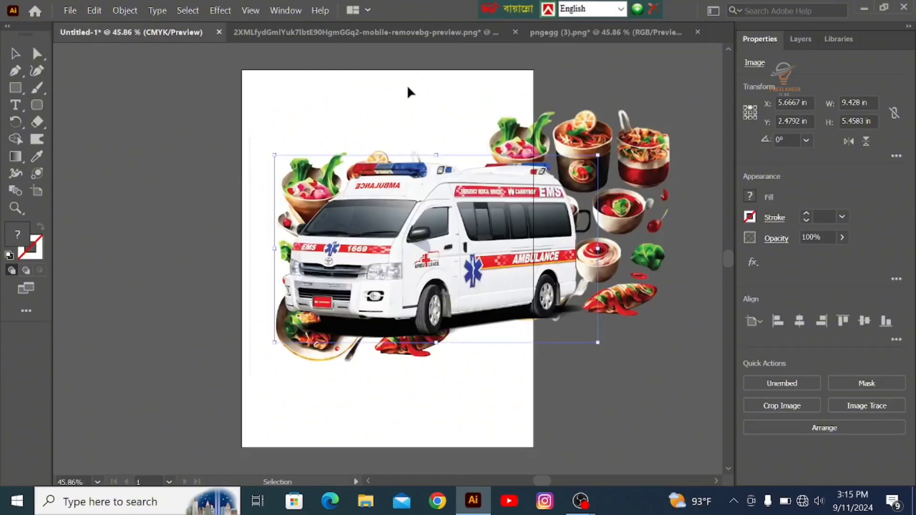
# Step: Switch to pngegg (3).png and delete the ambulance image from its artboard
pyautogui.click(570, 34)
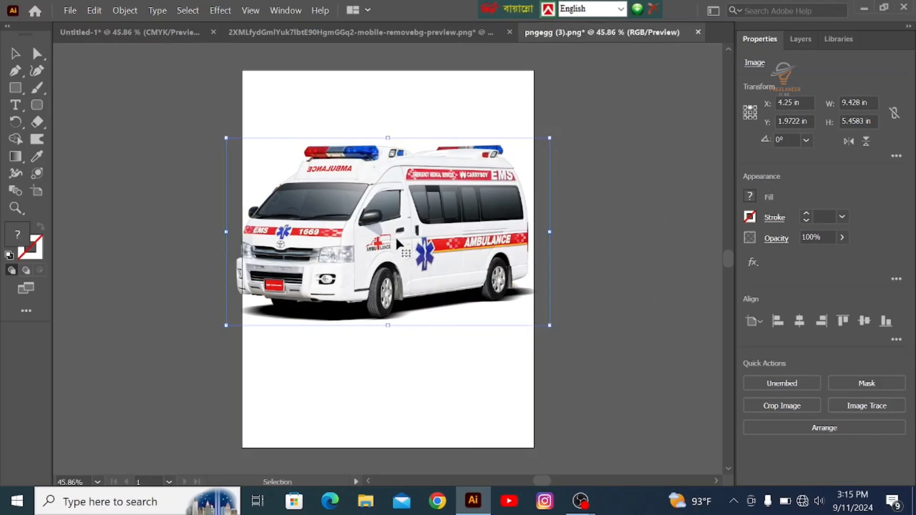
pyautogui.press('a')
pyautogui.press('Delete')
pyautogui.press('v')
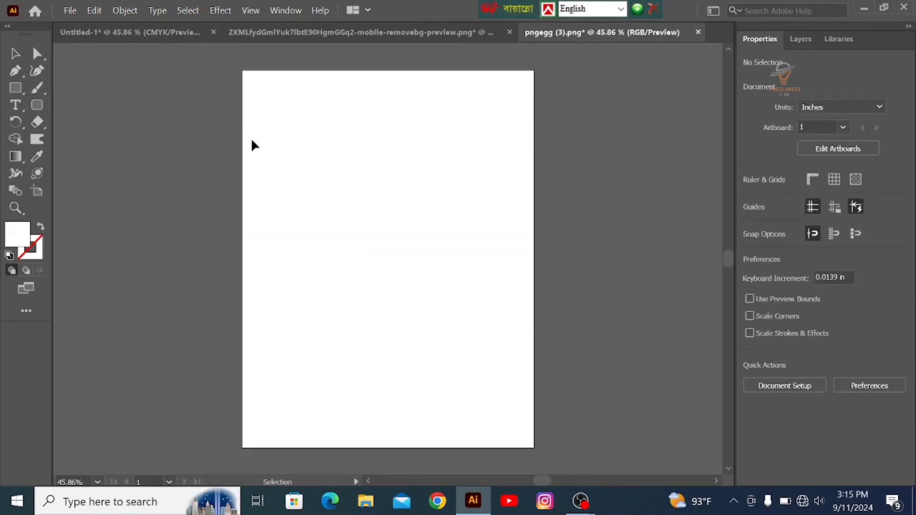
# Step: Paste another ambulance image into Untitled-1, move it to about X -1.28 in, Y 0.65 in, and deselect it
pyautogui.click(127, 30)
pyautogui.hotkey('ctrl', 'v')
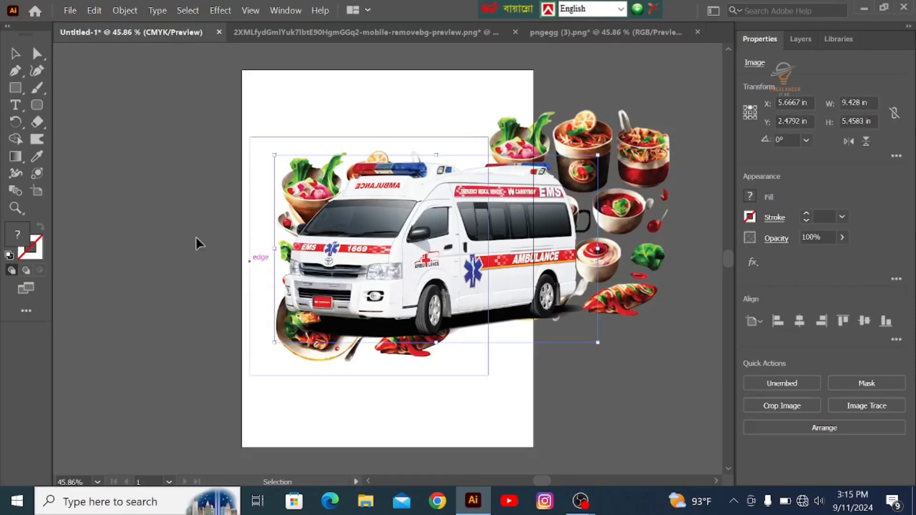
pyautogui.click(193, 233)
pyautogui.press('a')
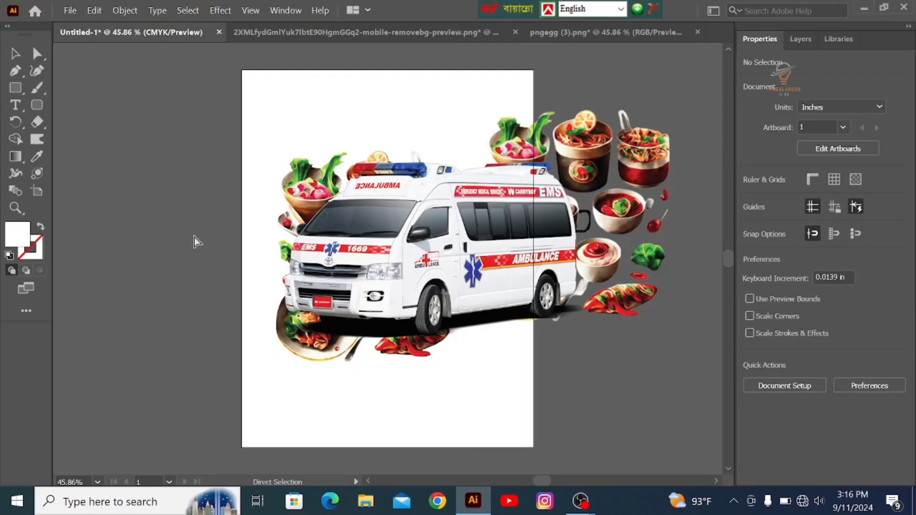
pyautogui.hotkey('ctrl', 'v')
pyautogui.press('v')
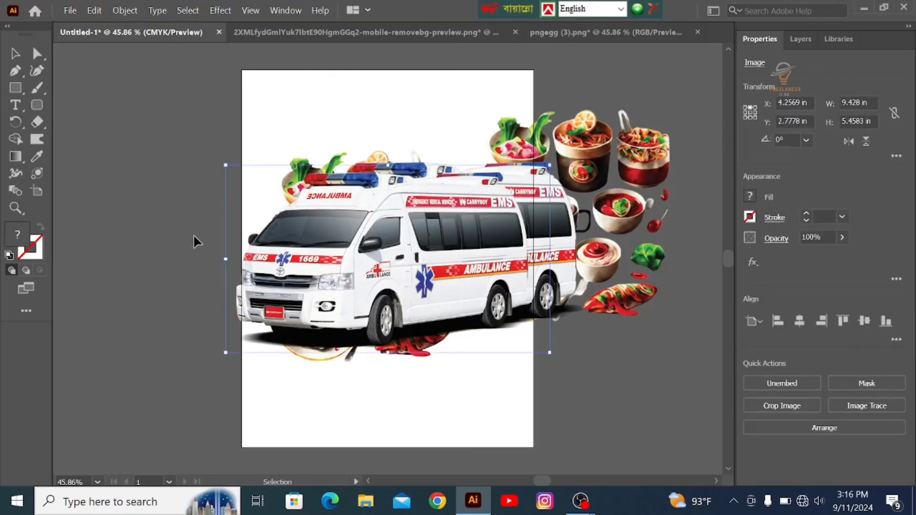
pyautogui.moveTo(408, 272); pyautogui.dragTo(216, 196)
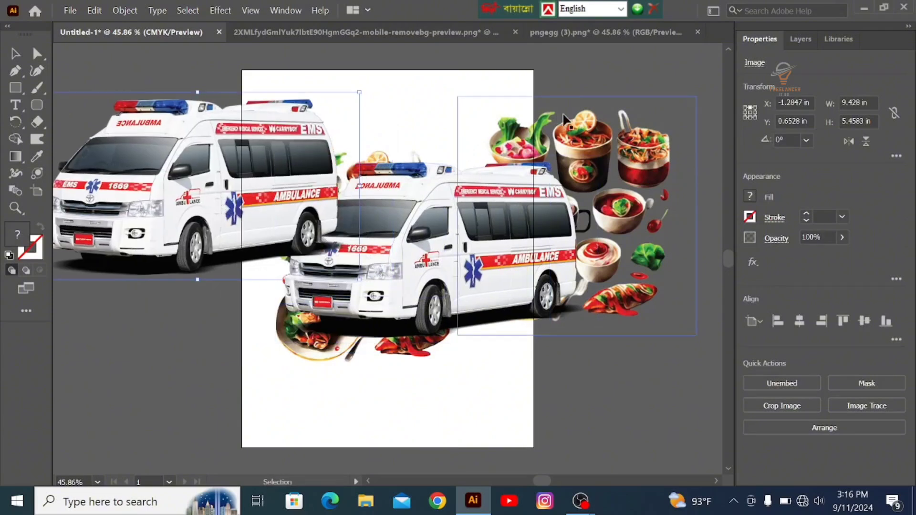
pyautogui.click(539, 98)
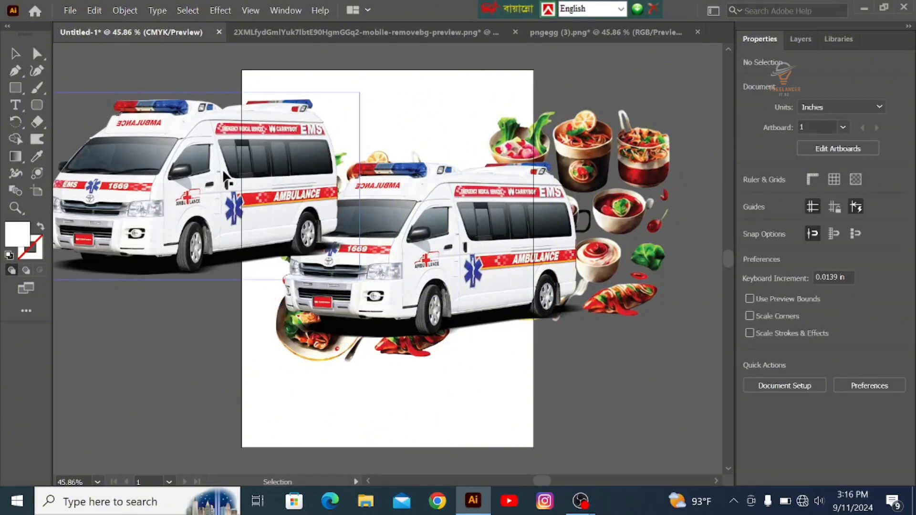
pyautogui.click(70, 11)
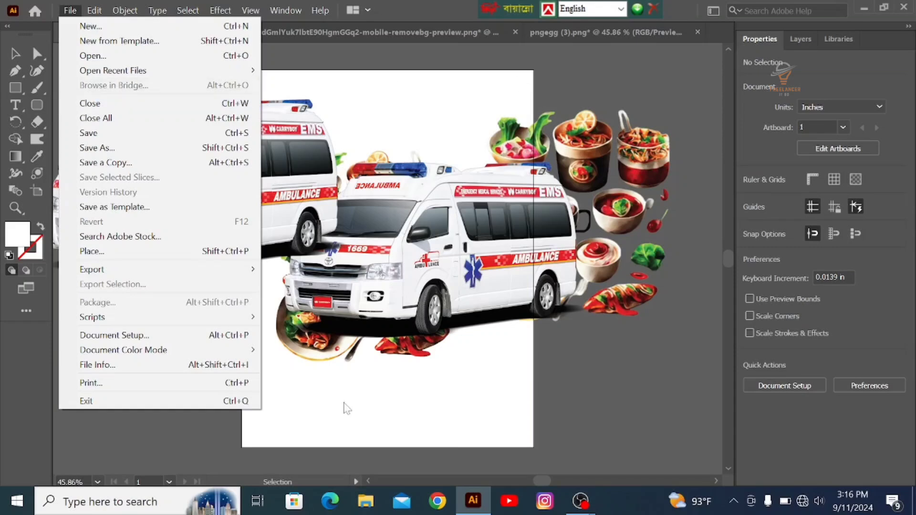
pyautogui.click(383, 153)
pyautogui.click(285, 10)
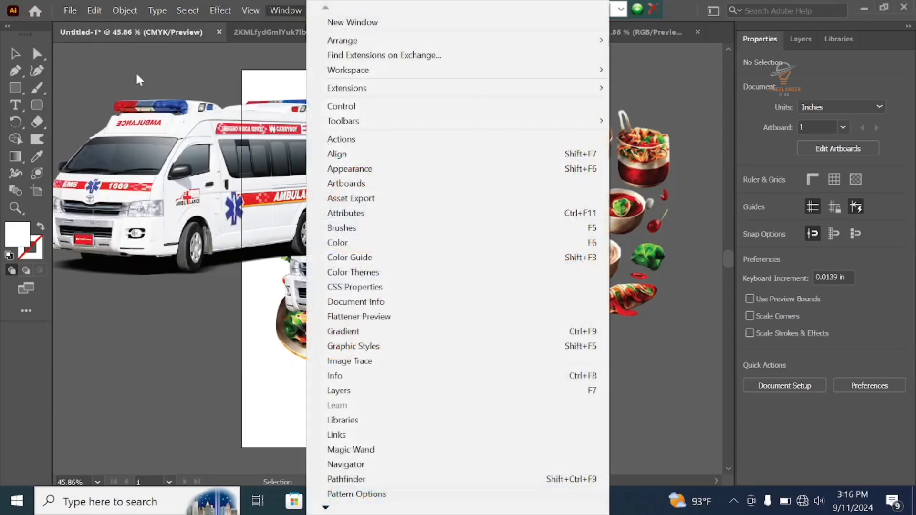
pyautogui.click(158, 78)
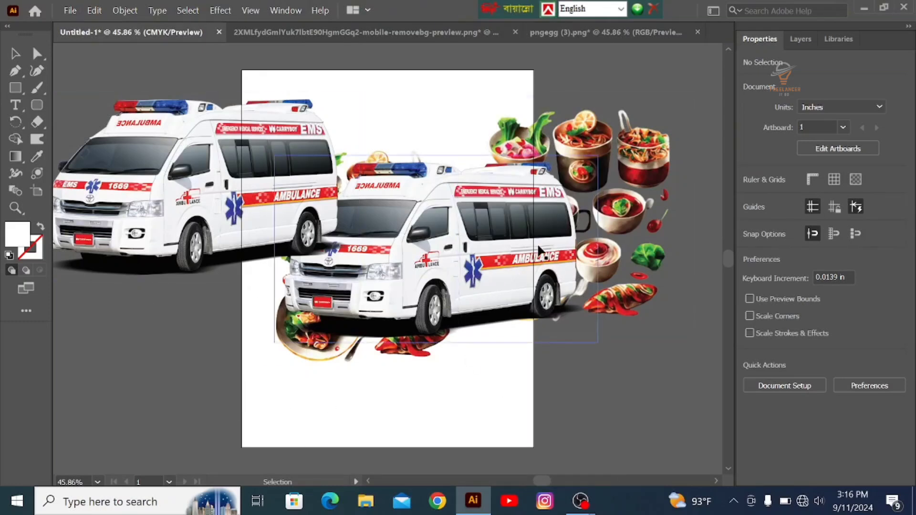
# Step: Close the pngegg (3).png document without saving its changes
pyautogui.click(631, 30)
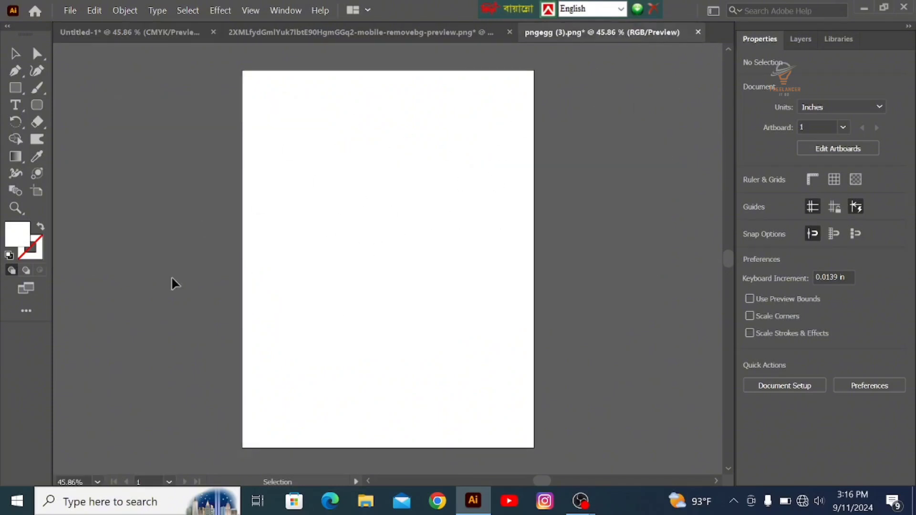
pyautogui.click(70, 10)
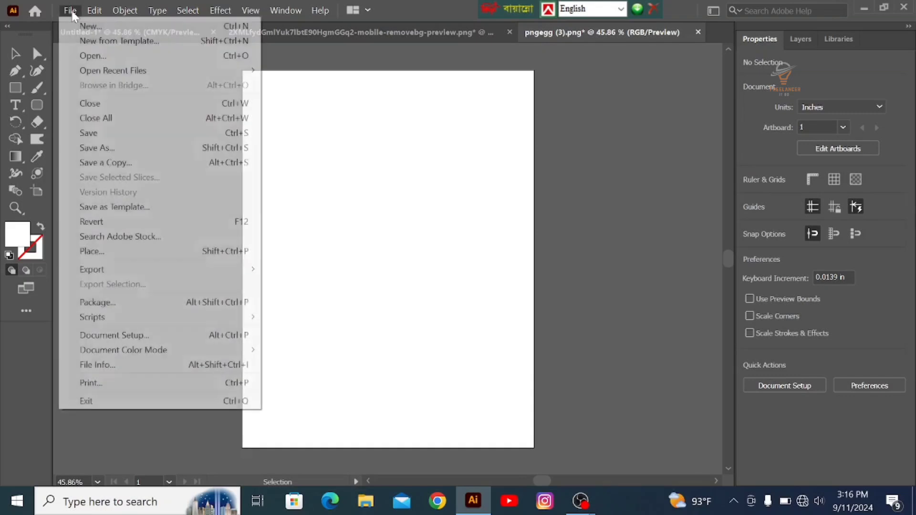
pyautogui.click(100, 102)
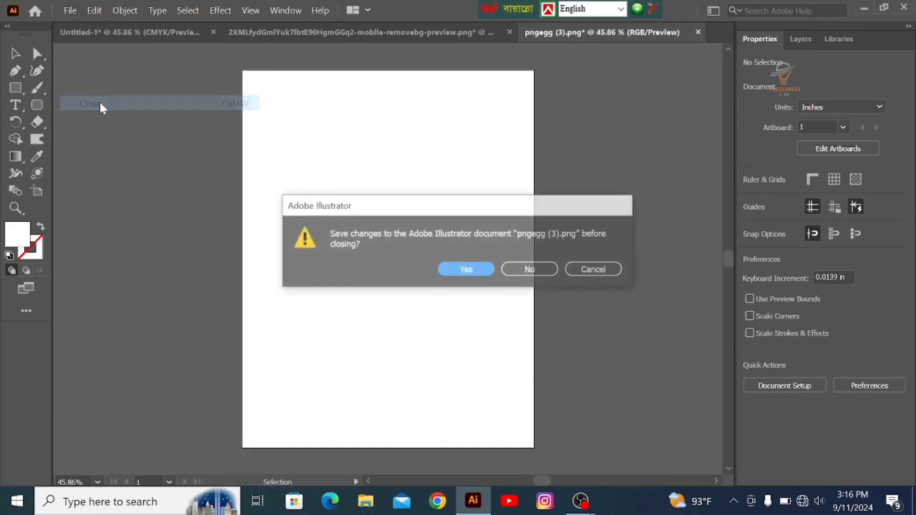
pyautogui.click(532, 270)
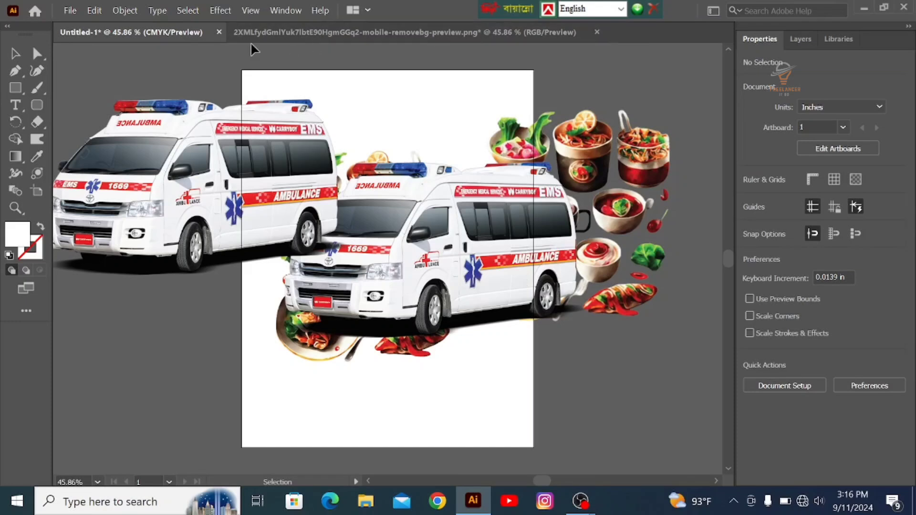
# Step: Close the removebg-preview PNG document with the food image without saving its changes
pyautogui.click(377, 33)
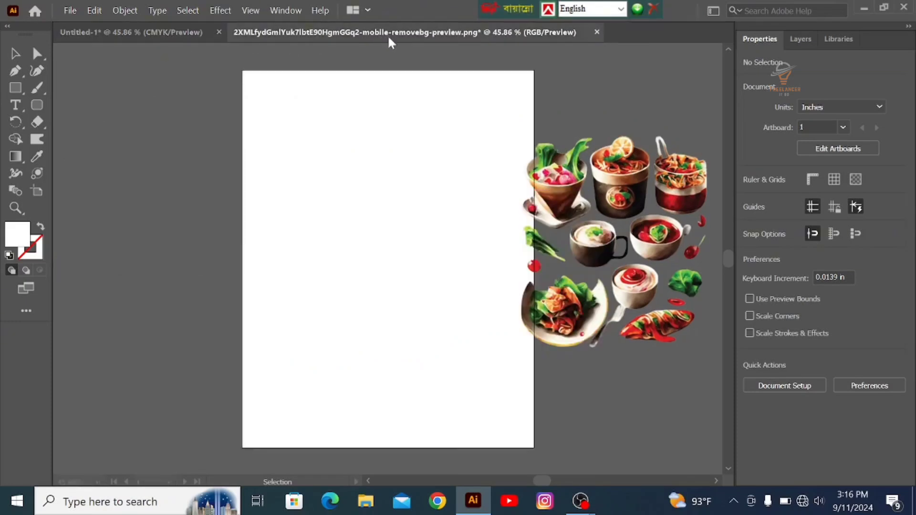
pyautogui.click(67, 11)
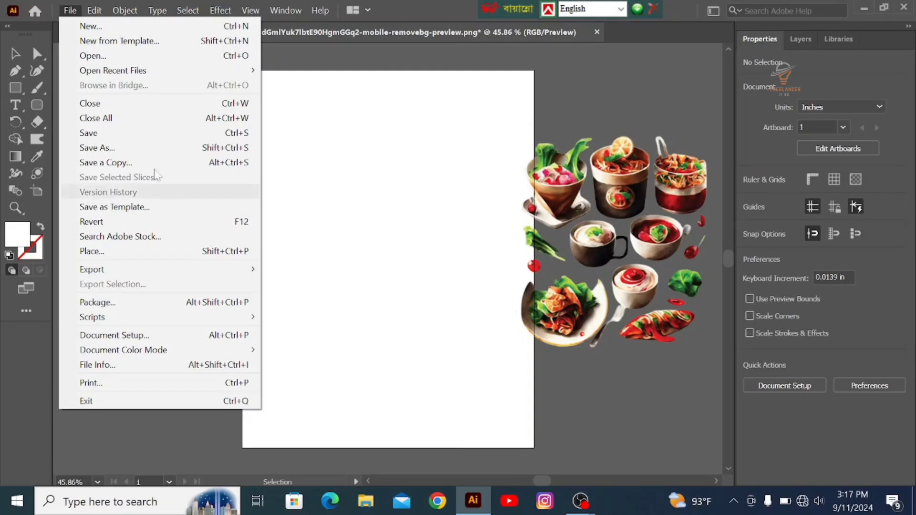
pyautogui.click(112, 108)
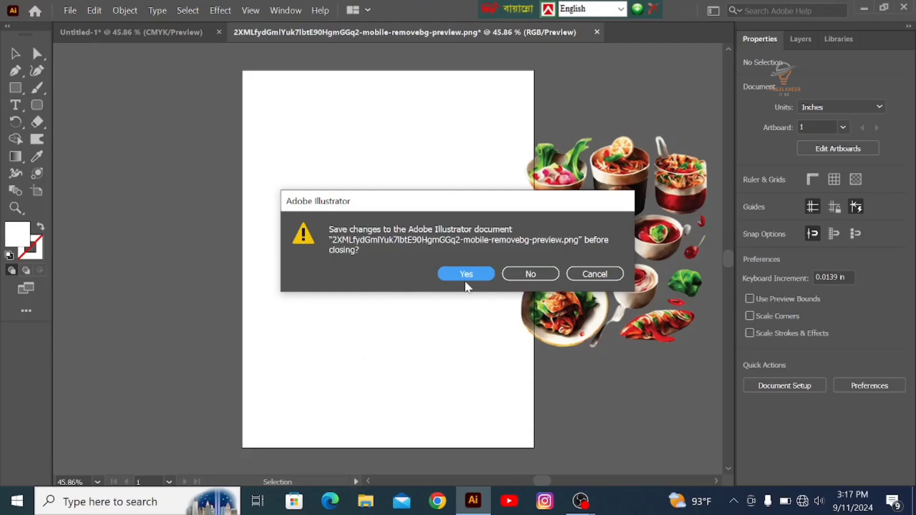
pyautogui.click(531, 274)
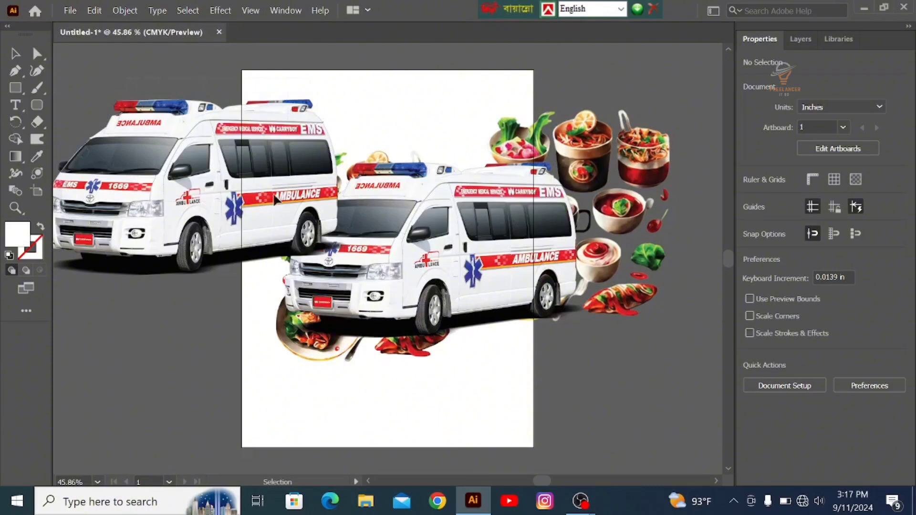
pyautogui.hotkey('ctrl', 'a')
pyautogui.click(586, 405)
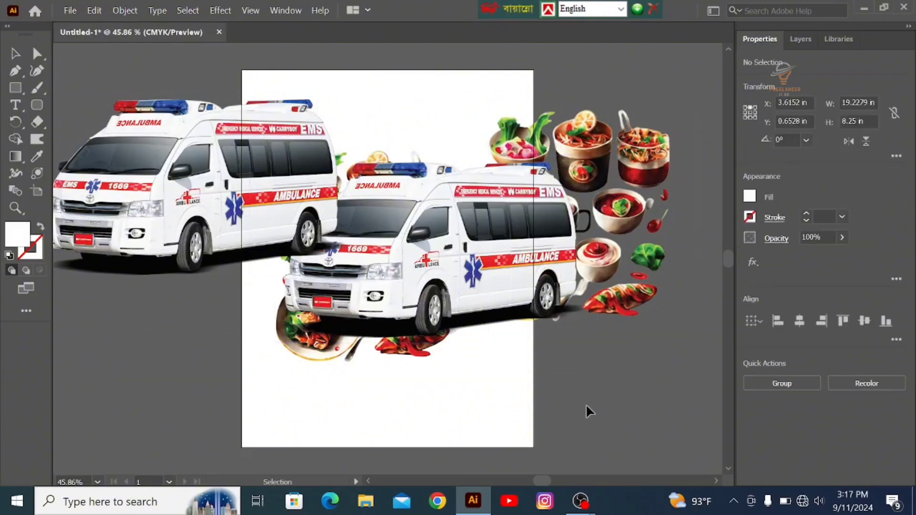
pyautogui.click(69, 11)
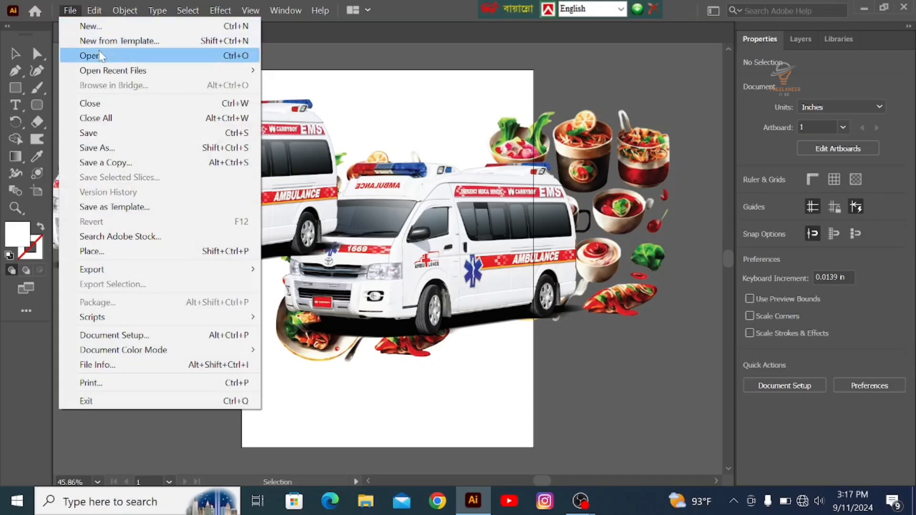
pyautogui.moveTo(110, 71)
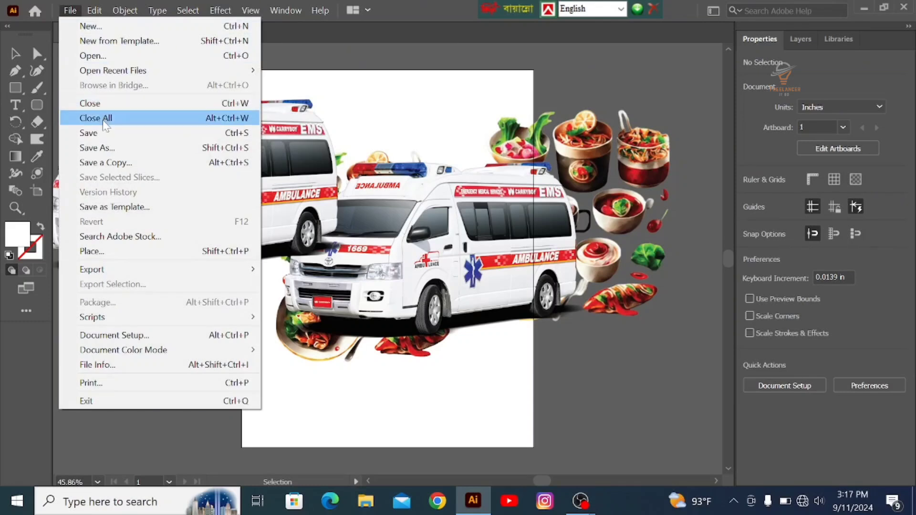
pyautogui.click(358, 52)
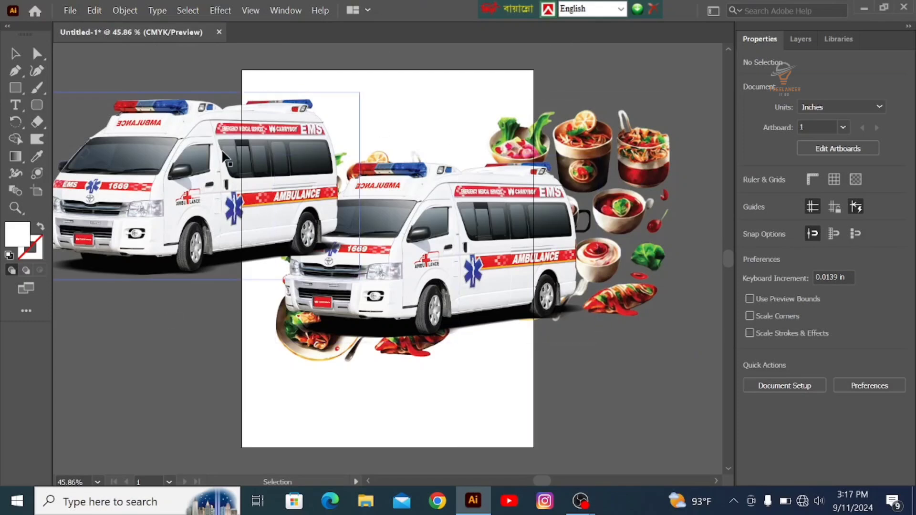
pyautogui.click(70, 10)
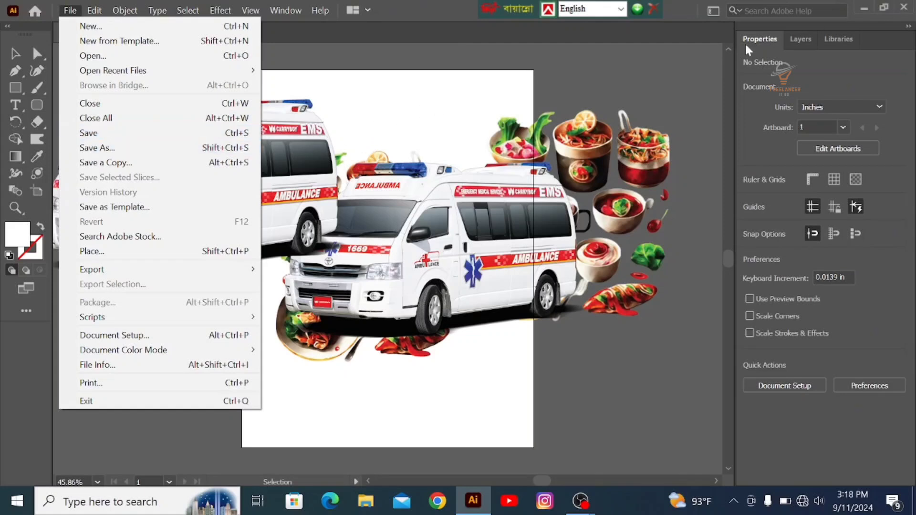
pyautogui.click(576, 76)
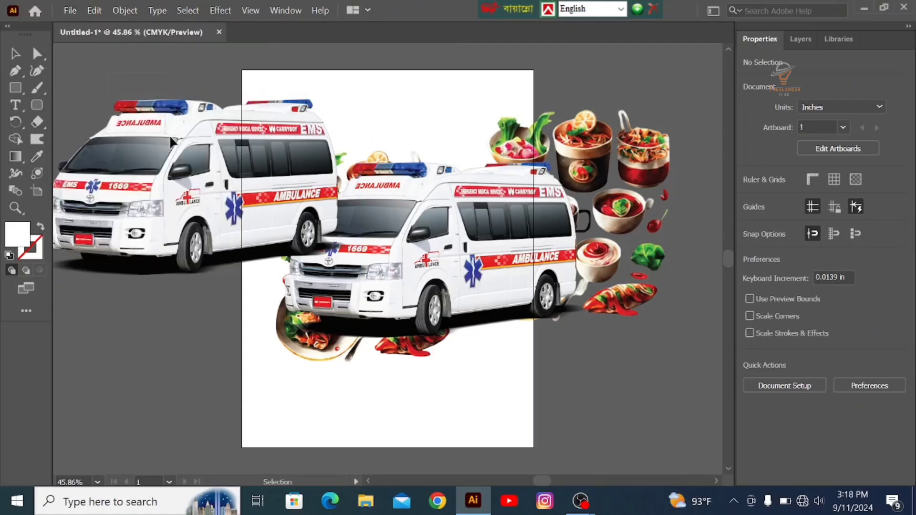
pyautogui.hotkey('ctrl', 'a')
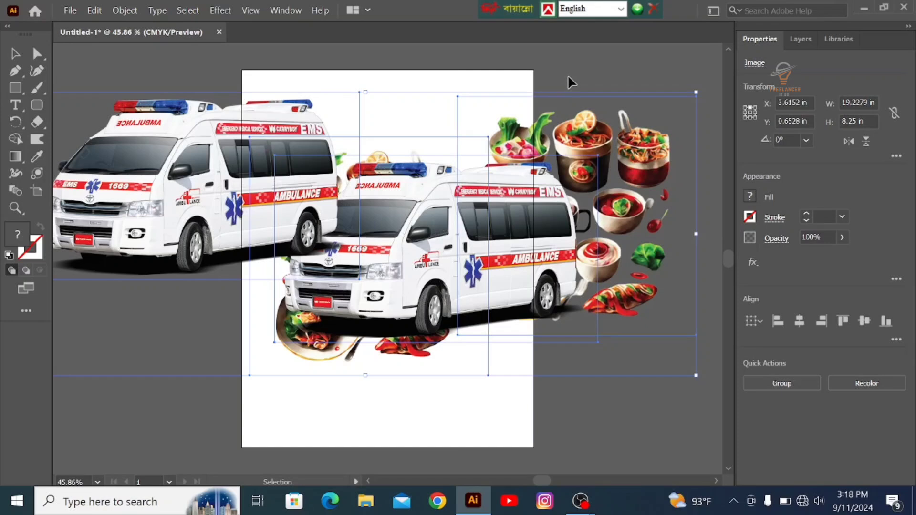
pyautogui.click(588, 421)
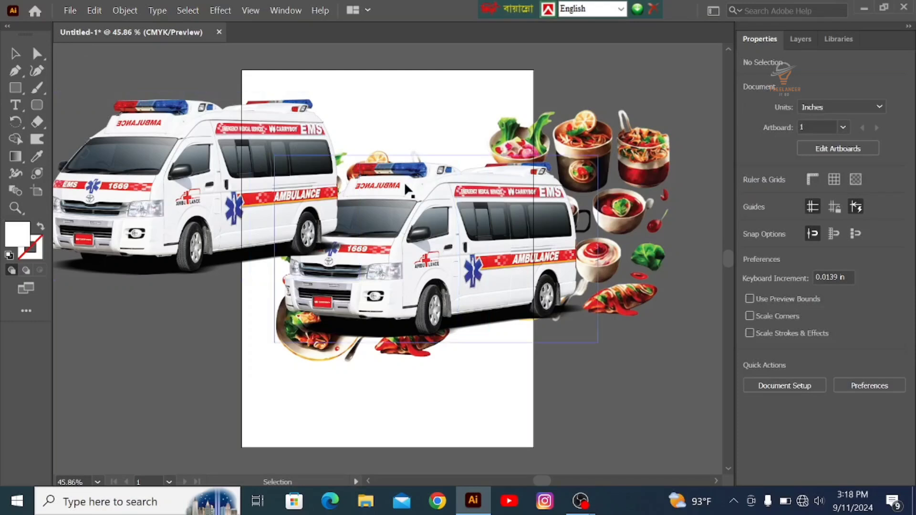
pyautogui.click(267, 160)
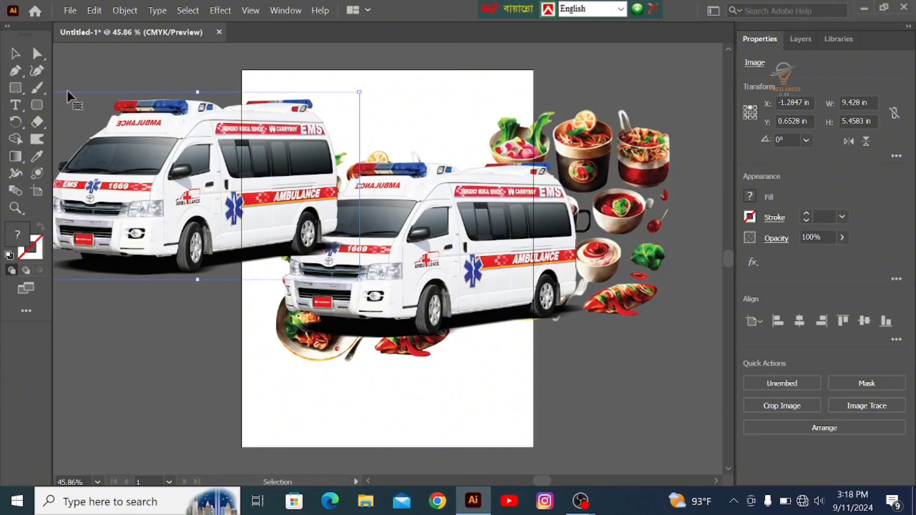
pyautogui.click(68, 11)
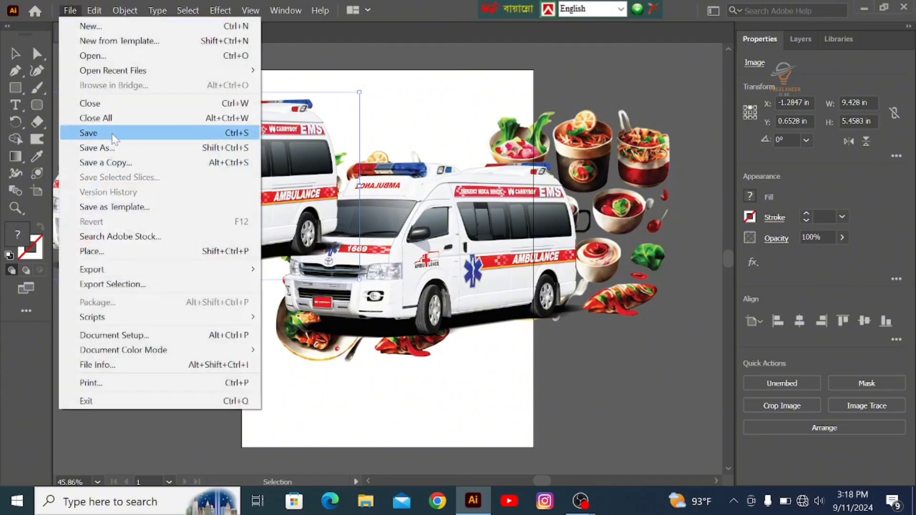
pyautogui.click(452, 102)
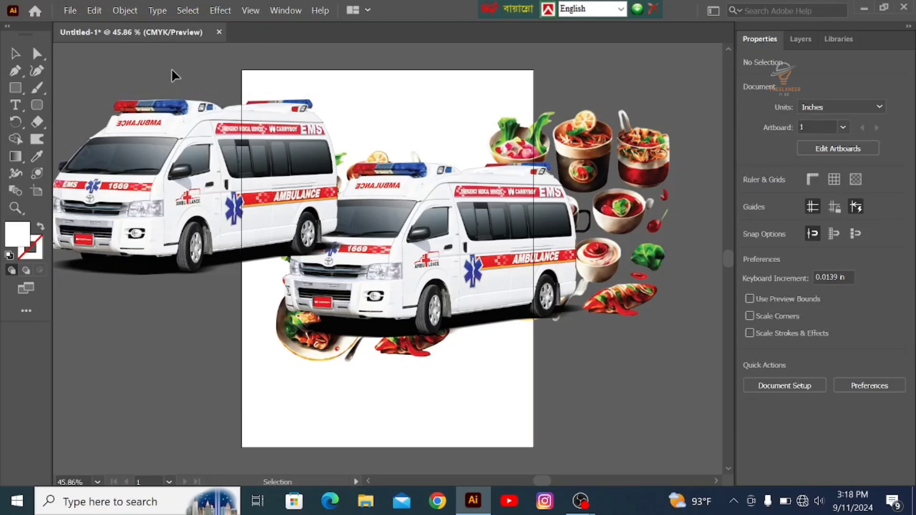
pyautogui.hscroll(2, 696, 250)
pyautogui.hotkey('ctrl', 'a')
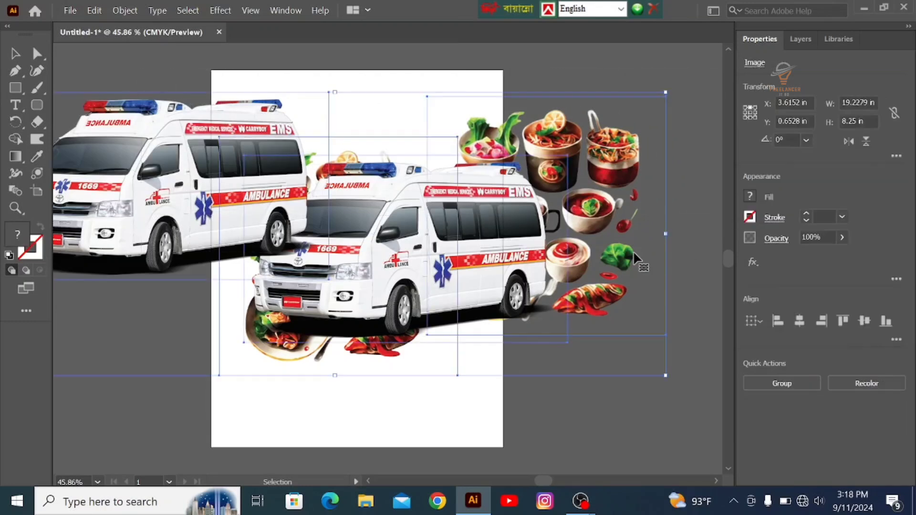
pyautogui.click(565, 405)
pyautogui.scroll(1, 544, 430)
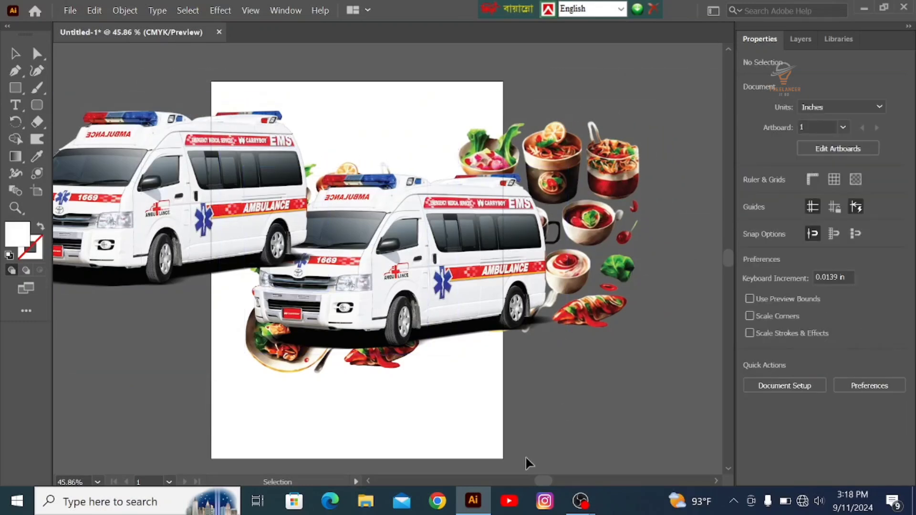
pyautogui.hscroll(-3, 362, 477)
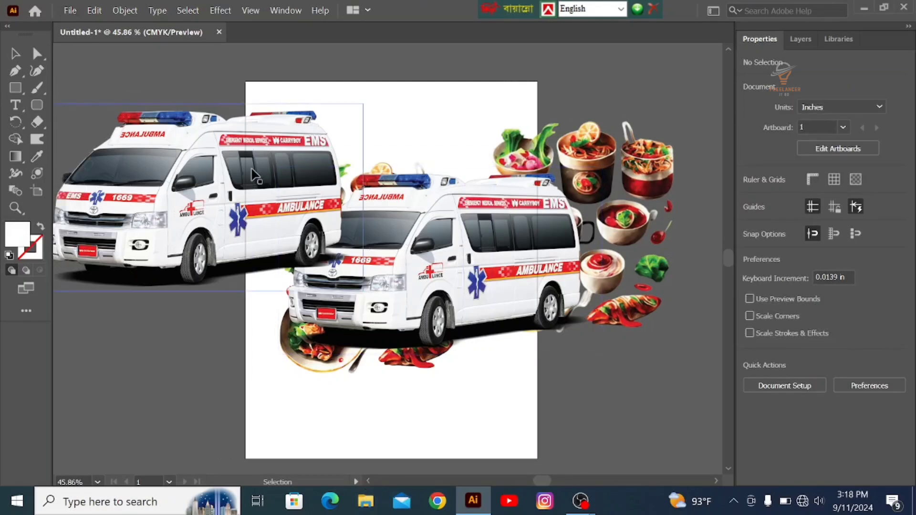
# Step: Select all the artwork and save the document to Downloads as Untitled-1 in Adobe Illustrator (*.AI) format, keeping the Illustrator 2020 options
pyautogui.hotkey('ctrl', 'a')
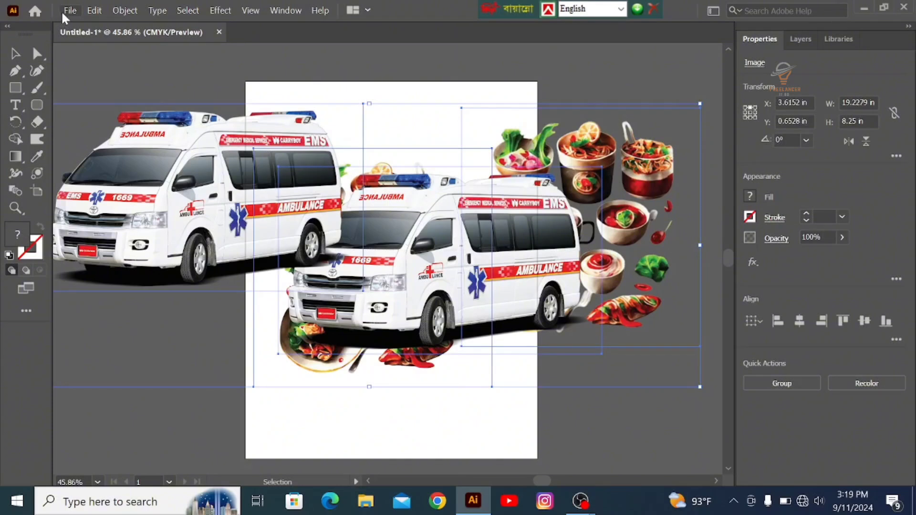
pyautogui.click(75, 7)
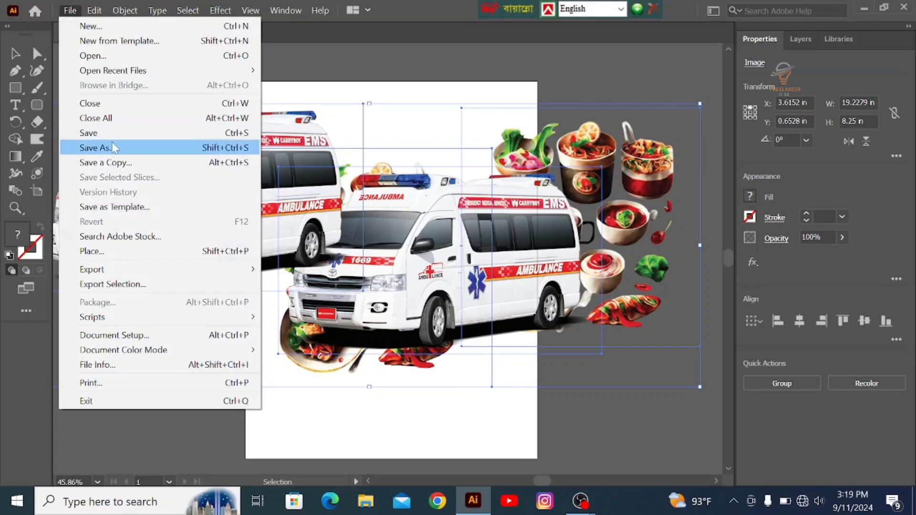
pyautogui.click(113, 138)
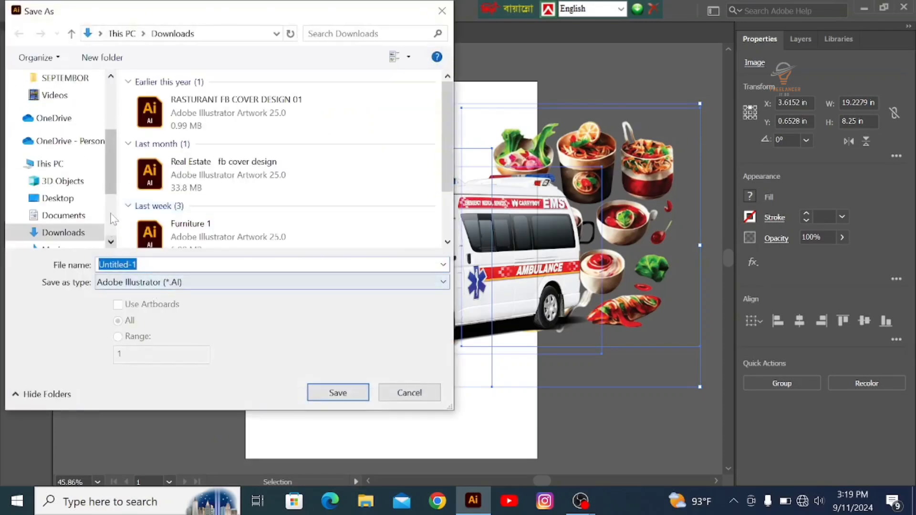
pyautogui.scroll(-2, 81, 175)
pyautogui.scroll(-1, 82, 175)
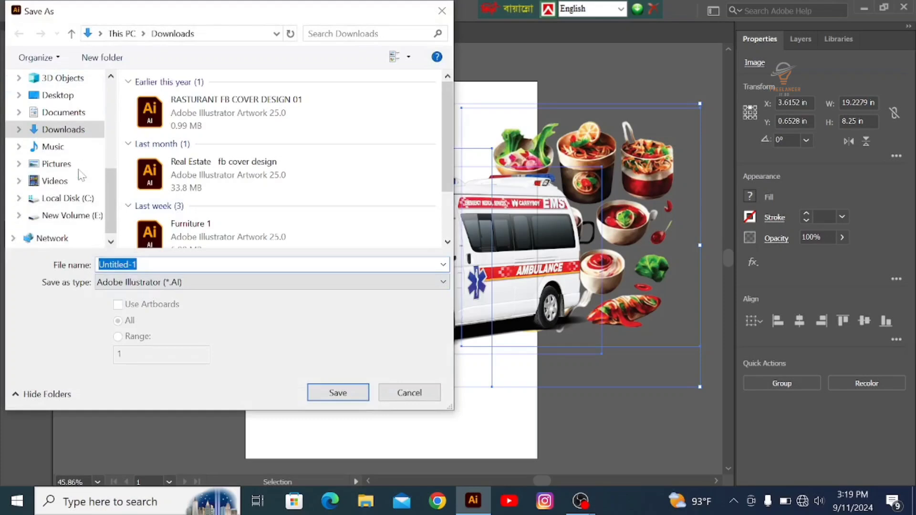
pyautogui.scroll(-1, 81, 175)
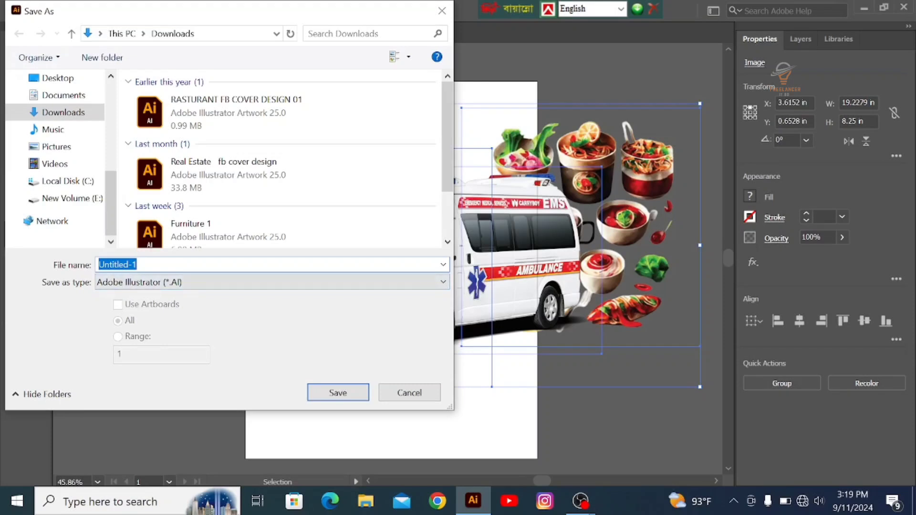
pyautogui.click(189, 287)
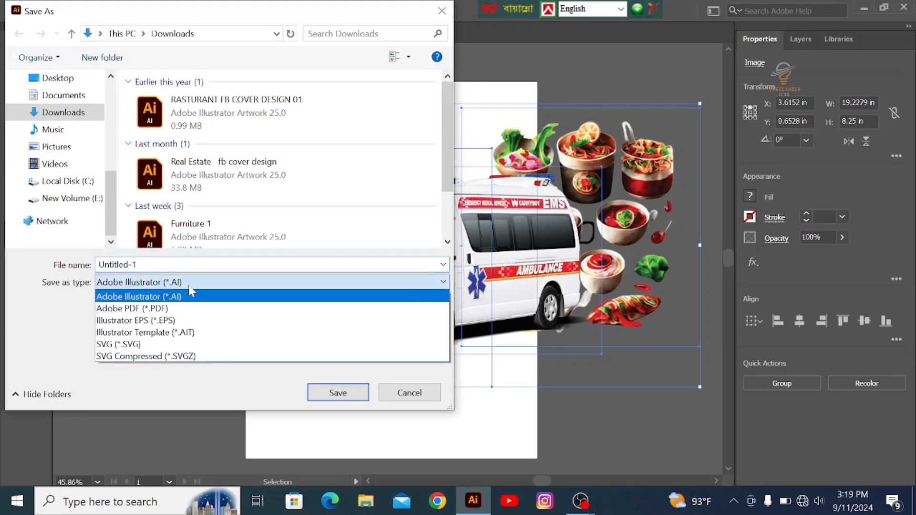
pyautogui.click(192, 283)
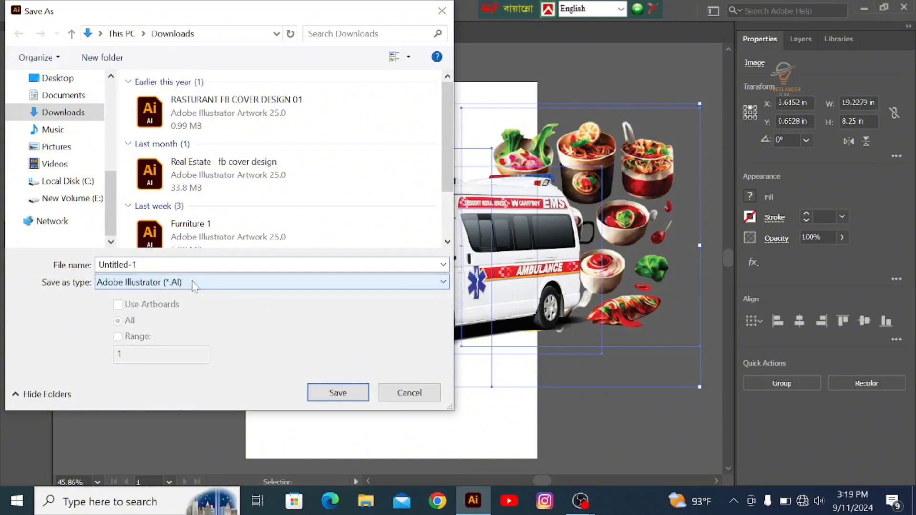
pyautogui.click(337, 394)
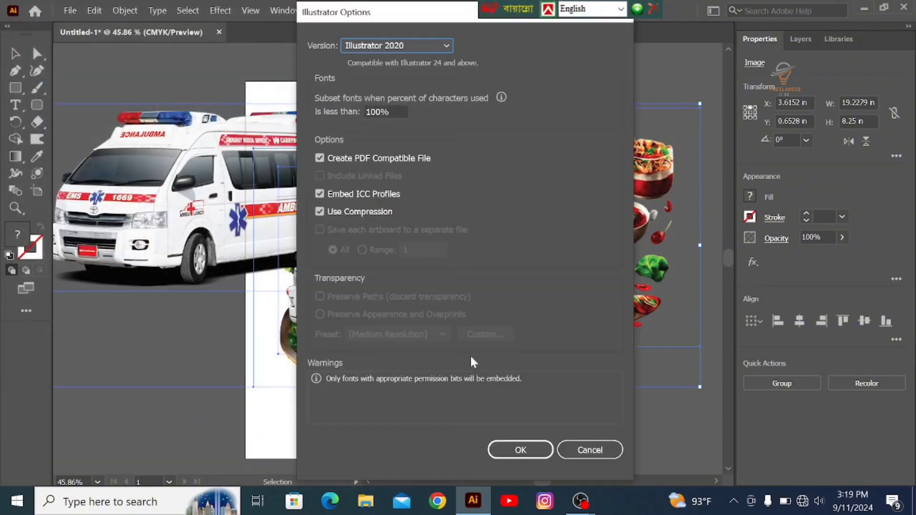
pyautogui.click(536, 449)
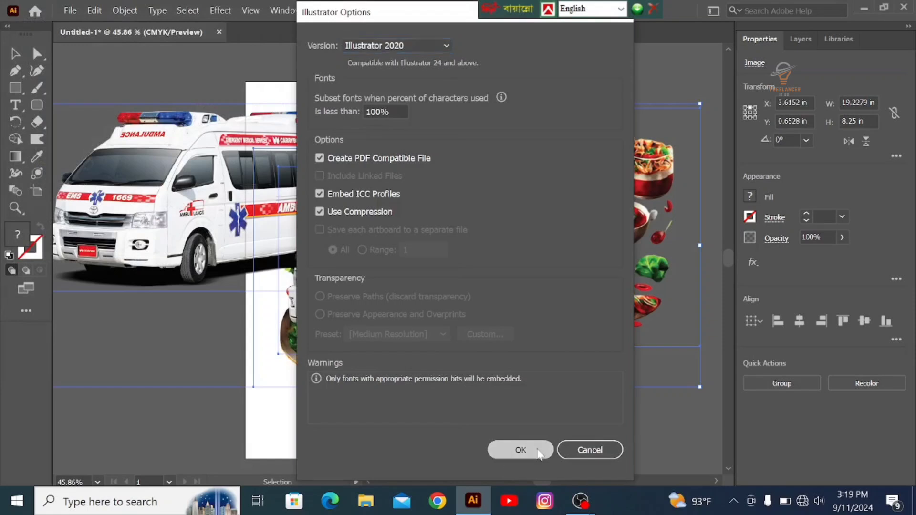
# Step: Try to place the business-manager-2 WEBP image from Downloads into the document
pyautogui.click(72, 10)
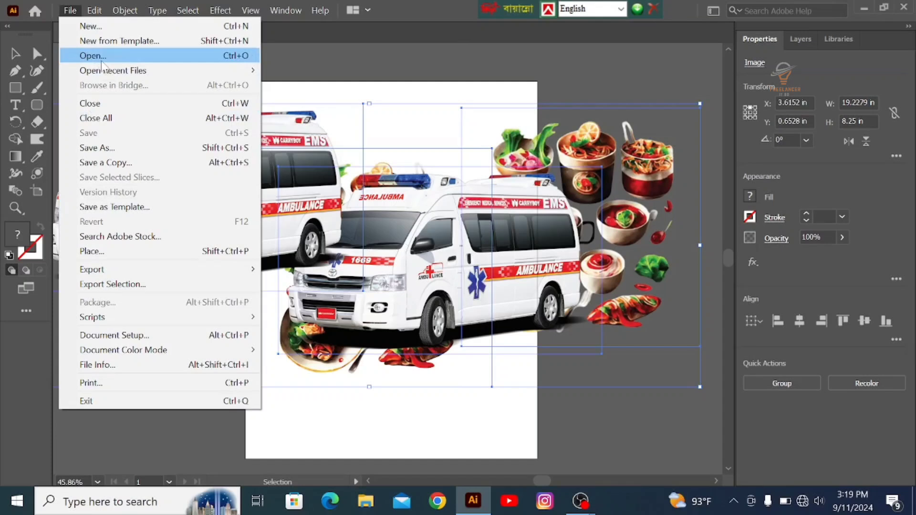
pyautogui.click(100, 257)
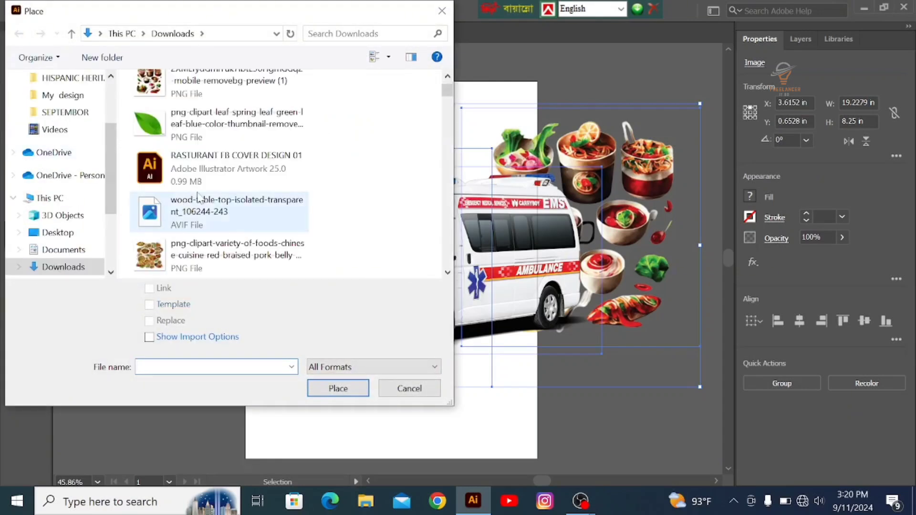
pyautogui.scroll(-3, 196, 201)
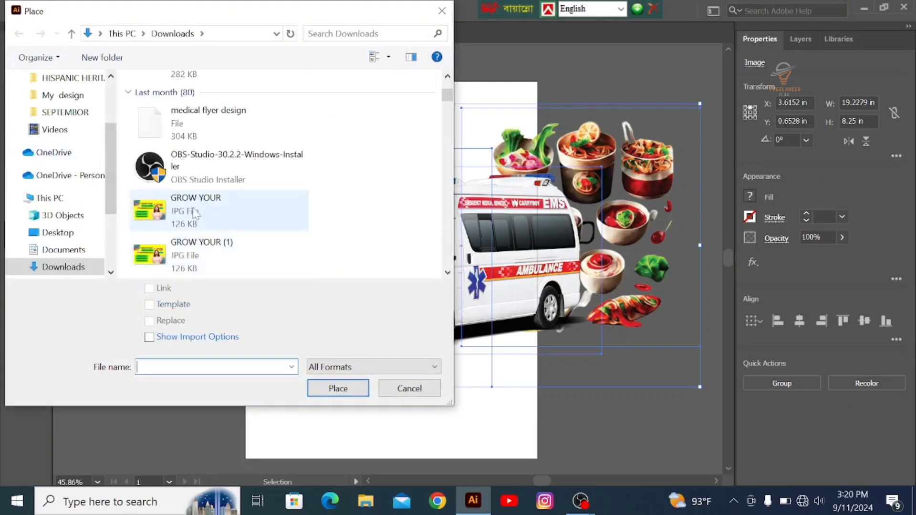
pyautogui.scroll(-3, 195, 213)
pyautogui.scroll(-3, 194, 210)
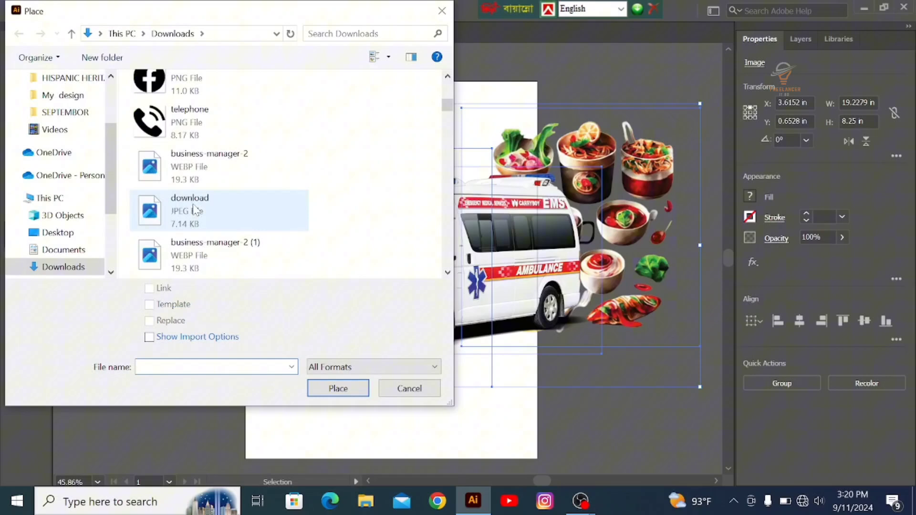
pyautogui.click(179, 181)
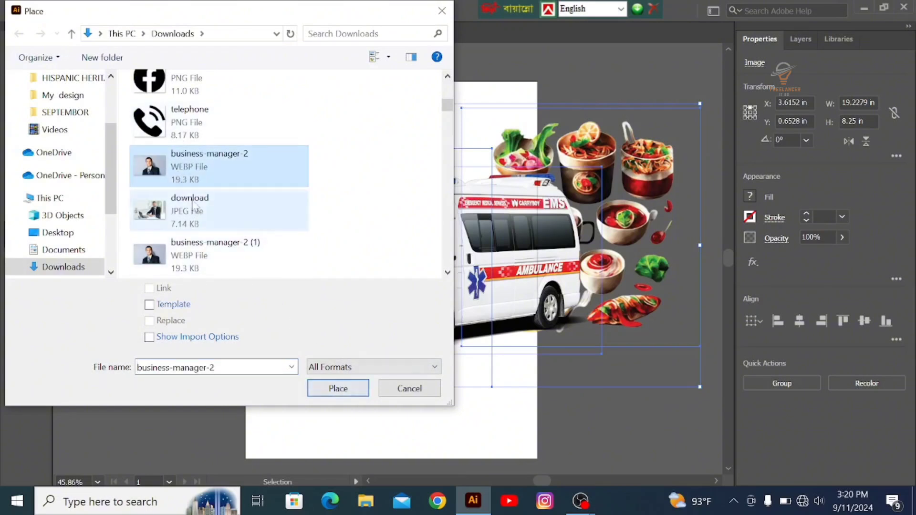
pyautogui.click(334, 389)
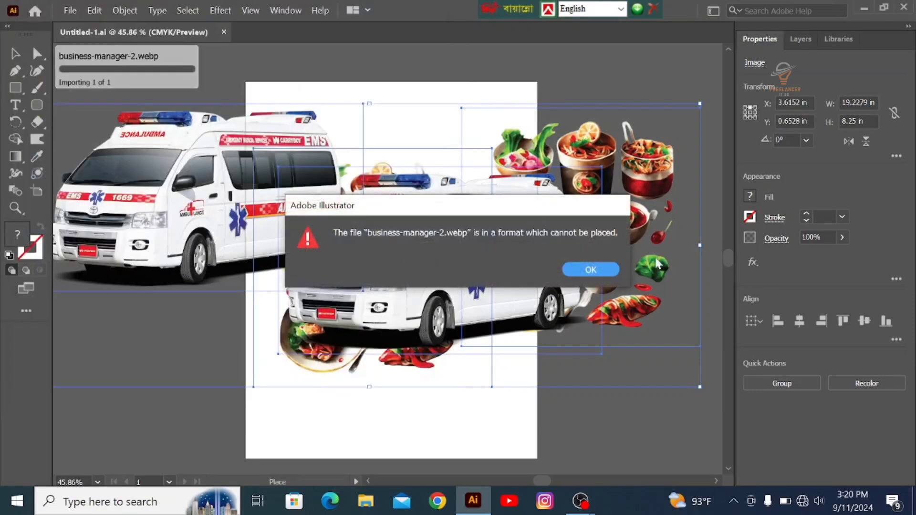
pyautogui.click(600, 268)
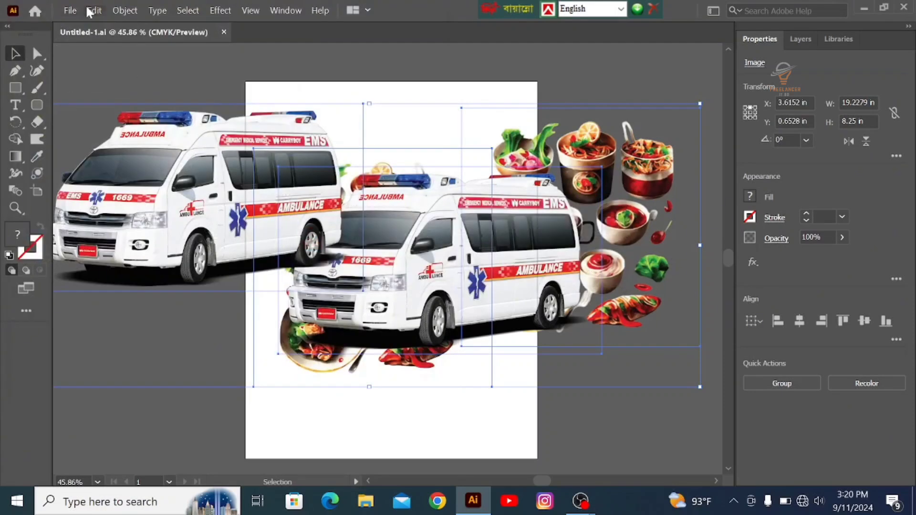
# Step: Place the pexels-pixabay-302769 JPG from Downloads into the document, with its upper corner over the middle ambulance
pyautogui.click(72, 10)
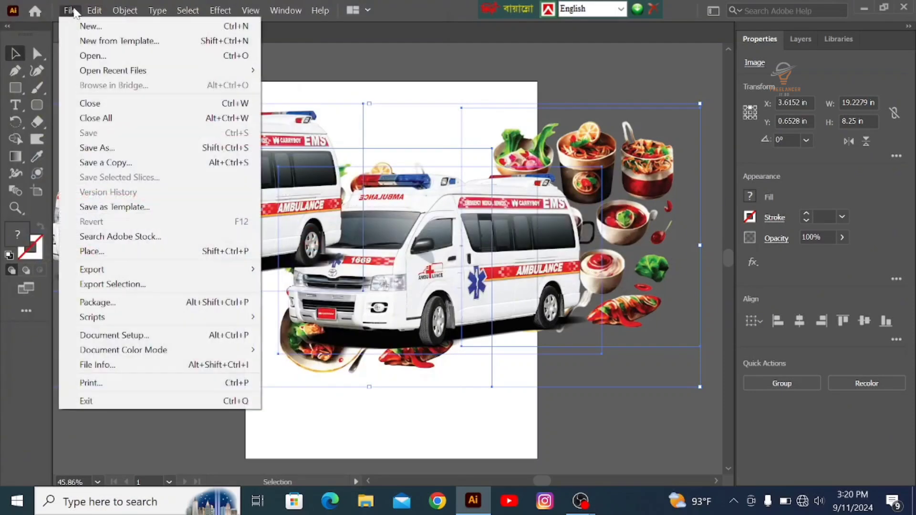
pyautogui.click(110, 251)
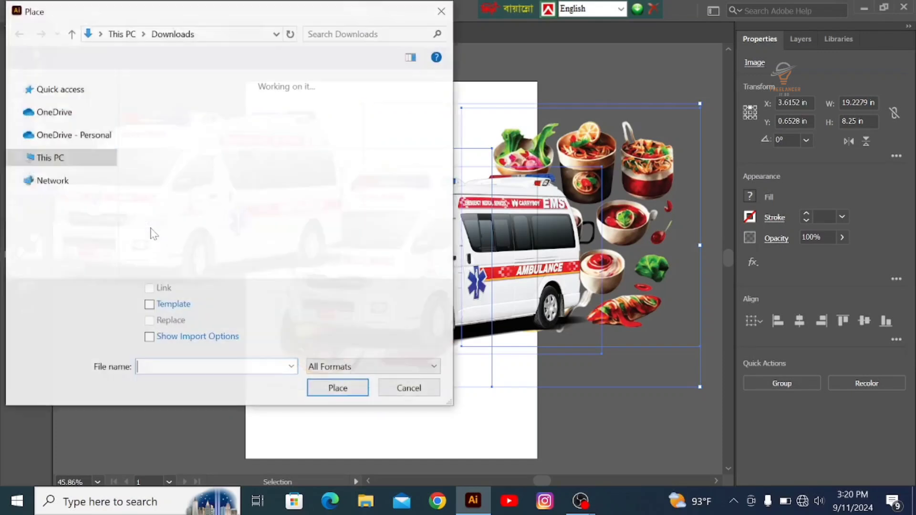
pyautogui.scroll(-10, 219, 162)
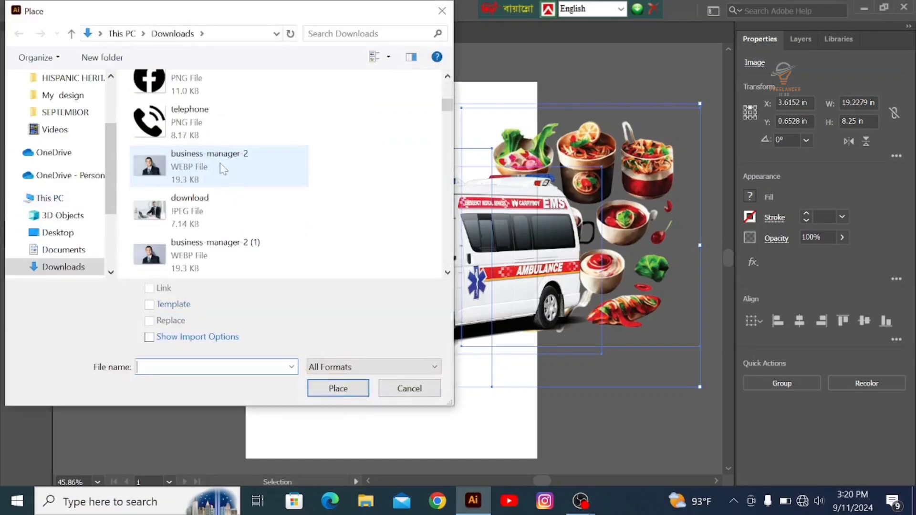
pyautogui.scroll(-10, 219, 162)
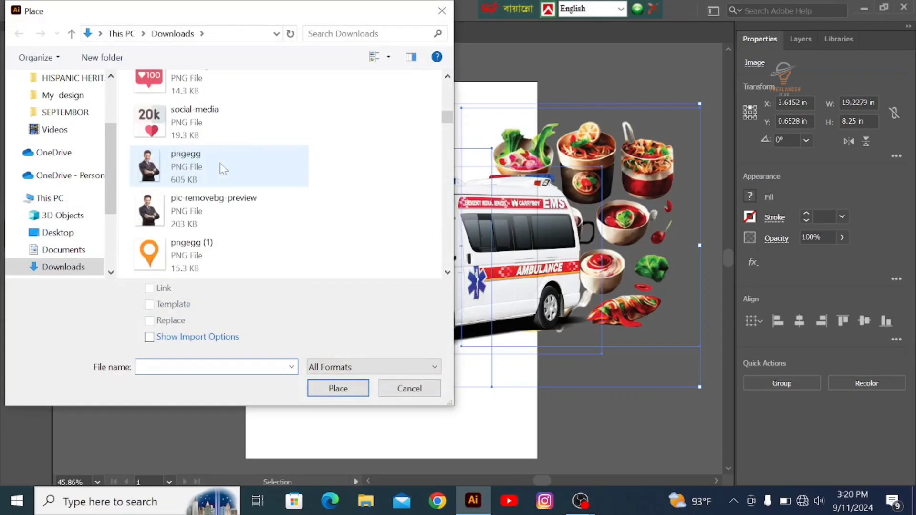
pyautogui.scroll(-5, 221, 164)
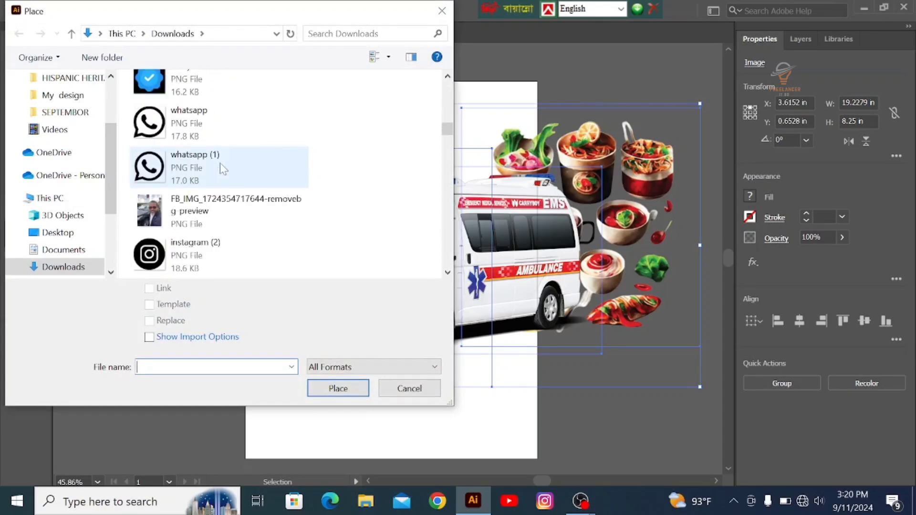
pyautogui.scroll(4, 219, 165)
pyautogui.scroll(9, 220, 171)
pyautogui.scroll(-7, 200, 182)
pyautogui.click(199, 204)
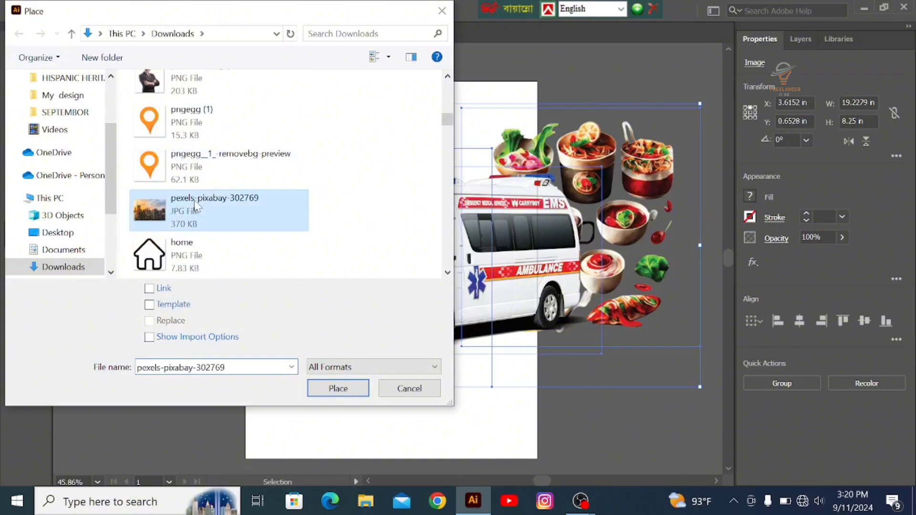
pyautogui.click(338, 389)
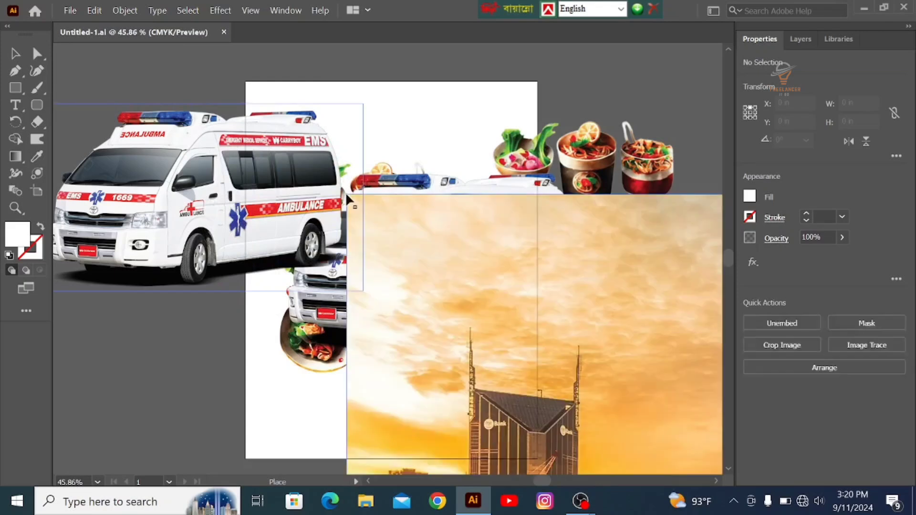
pyautogui.click(347, 195)
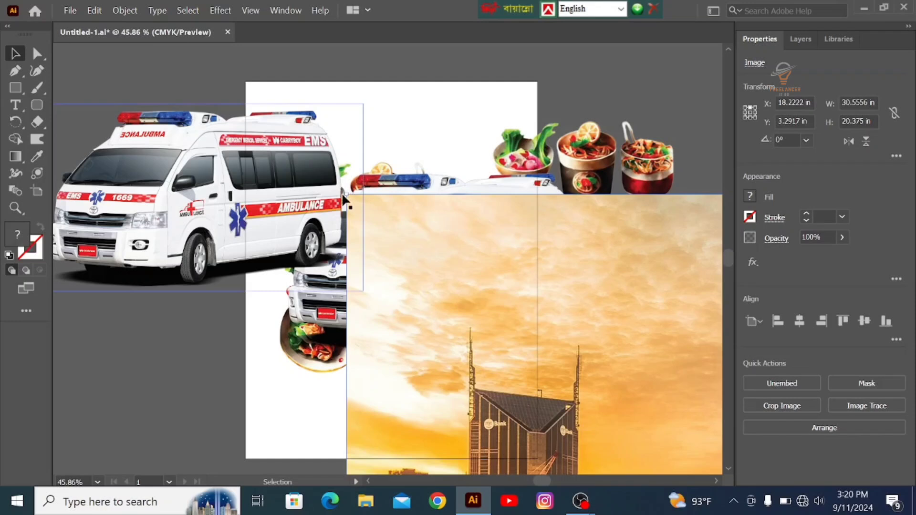
# Step: Scale the placed city skyline photo down proportionally, position it over the middle ambulance, and deselect it
pyautogui.moveTo(346, 194); pyautogui.dragTo(544, 328)
pyautogui.moveTo(618, 395); pyautogui.dragTo(172, 122)
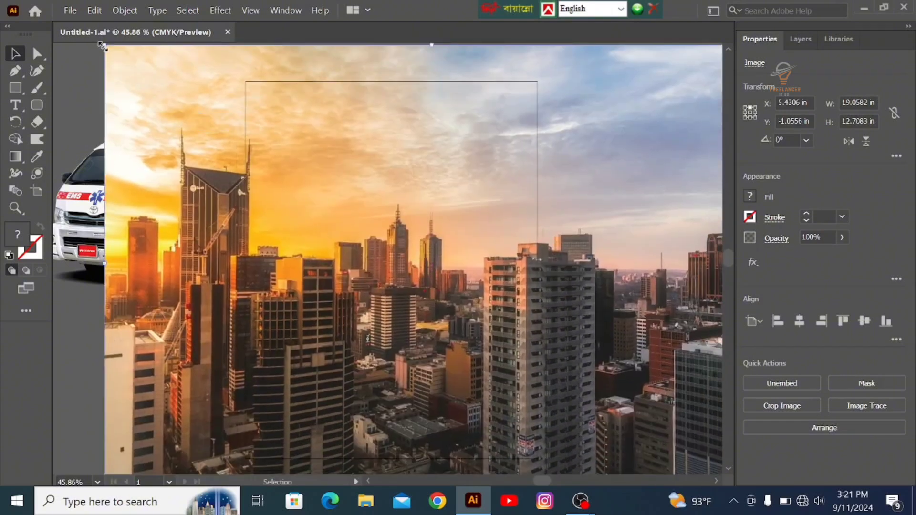
pyautogui.moveTo(102, 46); pyautogui.dragTo(214, 176)
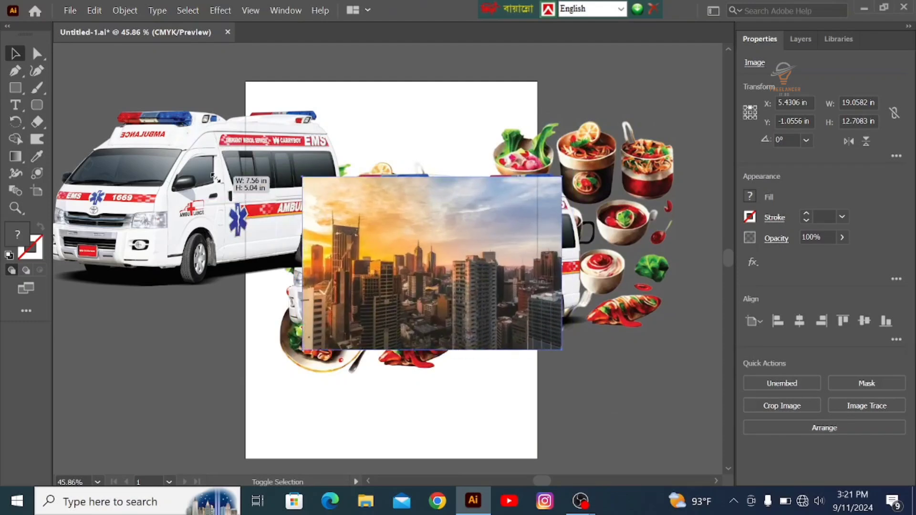
pyautogui.moveTo(215, 178); pyautogui.dragTo(343, 192)
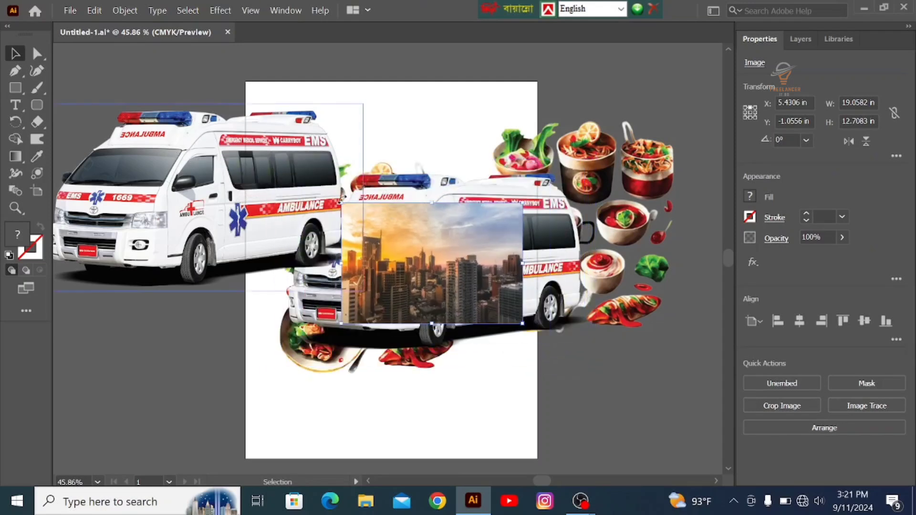
pyautogui.click(652, 402)
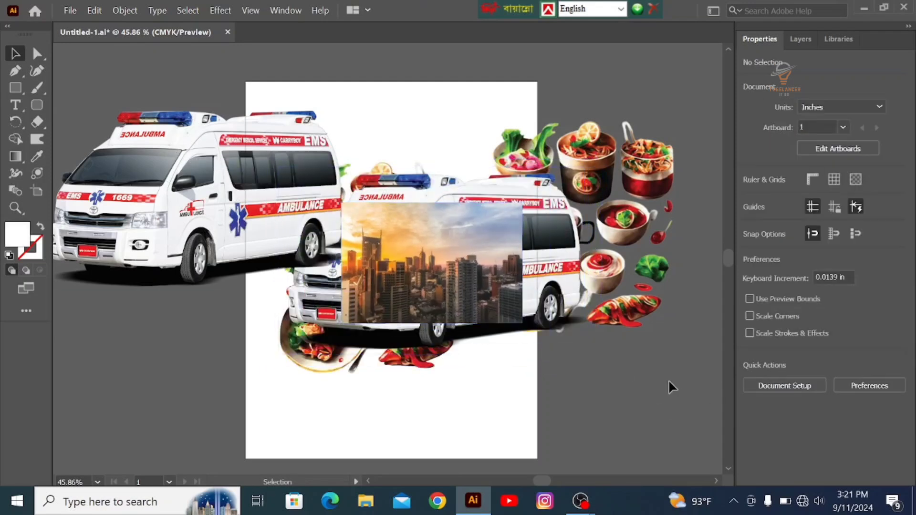
pyautogui.click(66, 10)
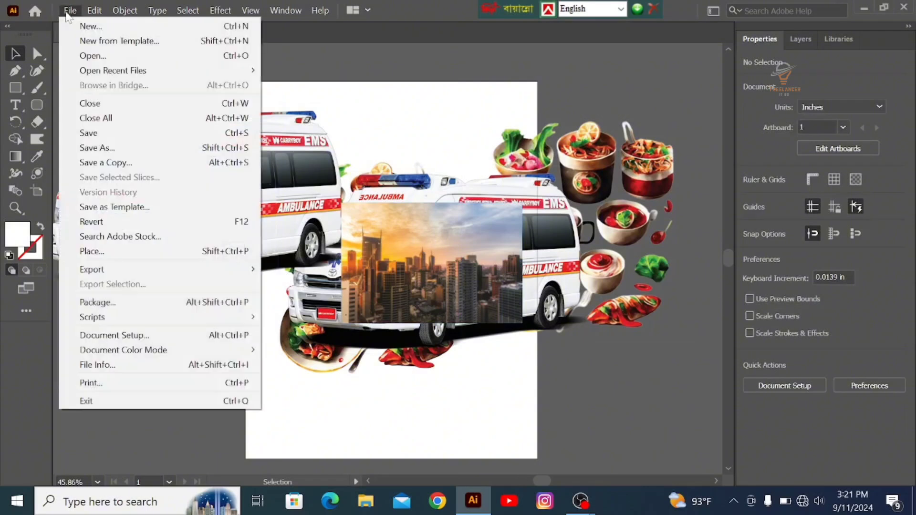
pyautogui.click(101, 253)
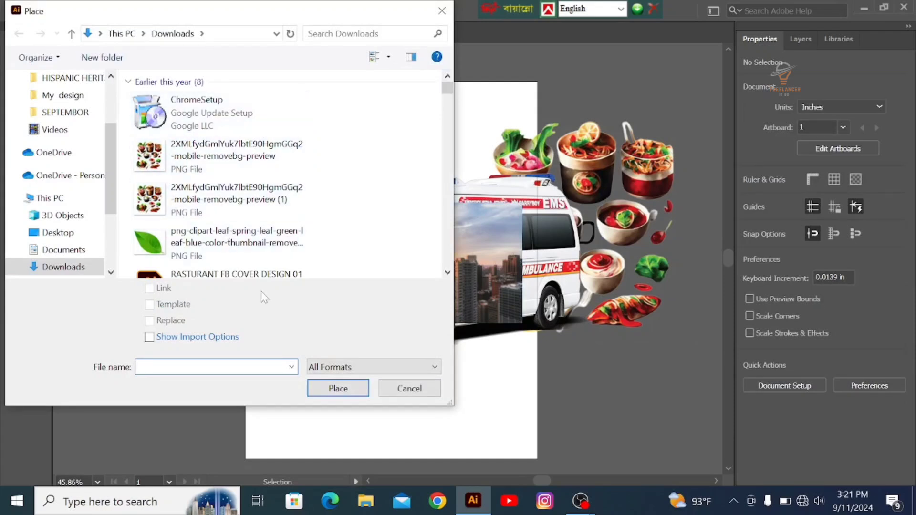
pyautogui.click(442, 12)
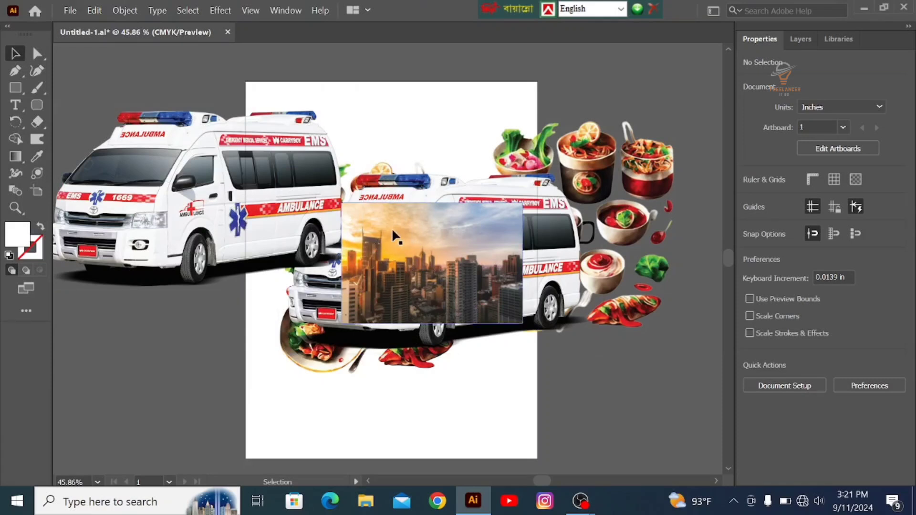
# Step: Start an Export As of the document to Downloads in JPEG (*.JPG) format with the file name szcdsgdsfg
pyautogui.click(69, 11)
pyautogui.moveTo(91, 270)
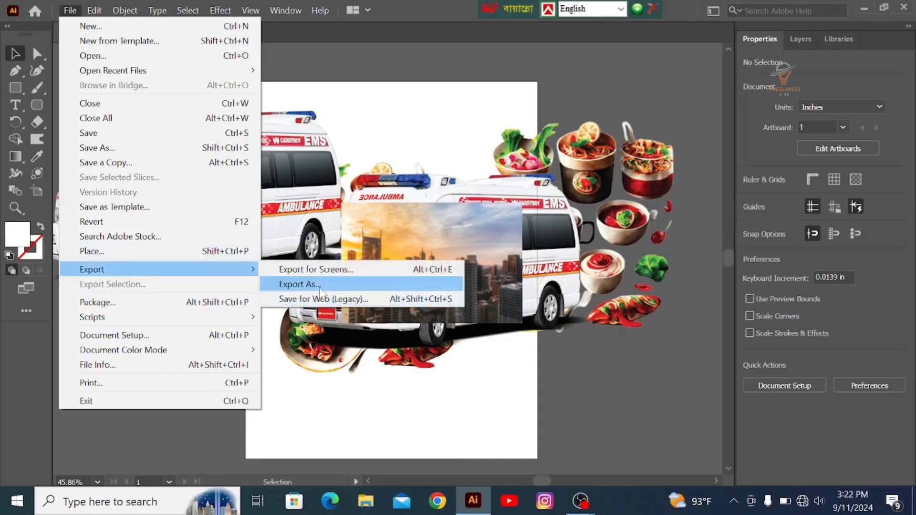
pyautogui.click(319, 285)
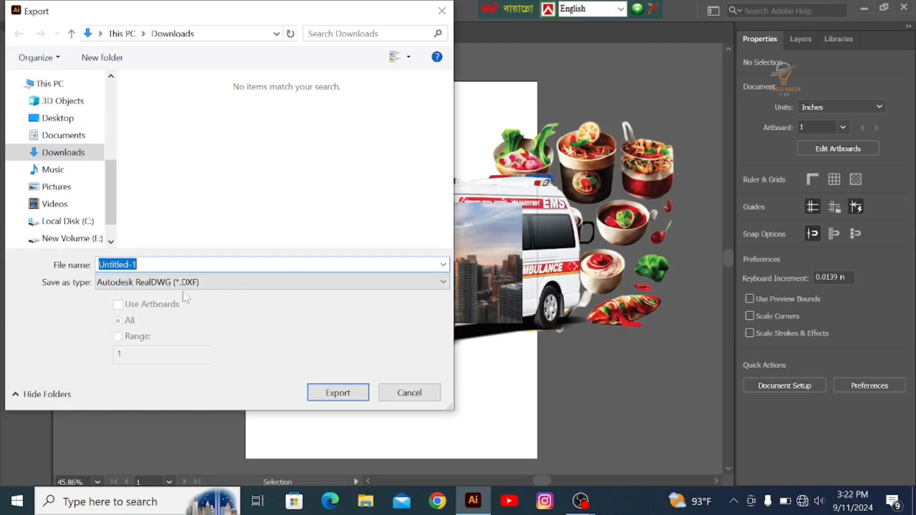
pyautogui.click(193, 283)
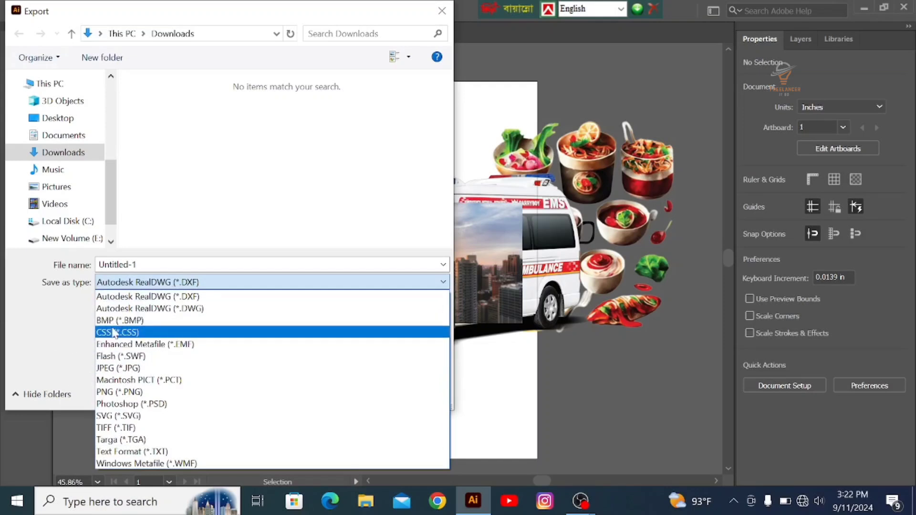
pyautogui.click(179, 368)
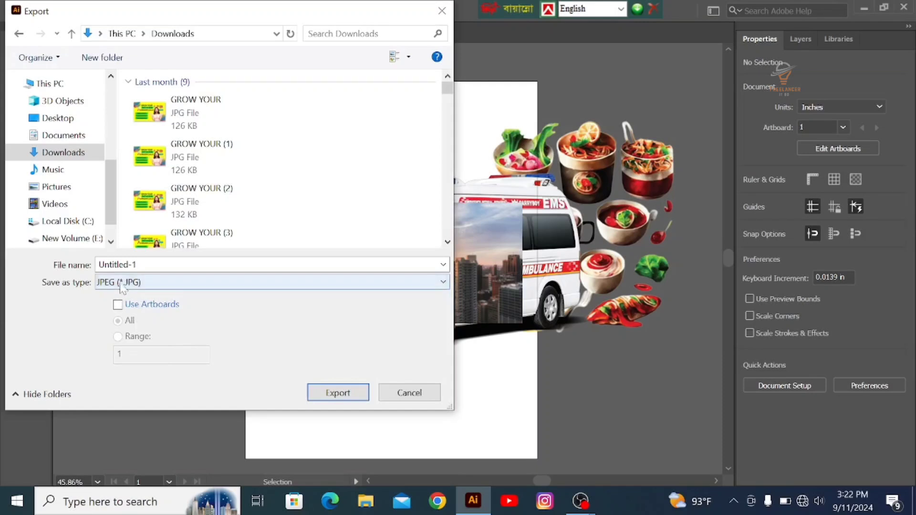
pyautogui.click(143, 265)
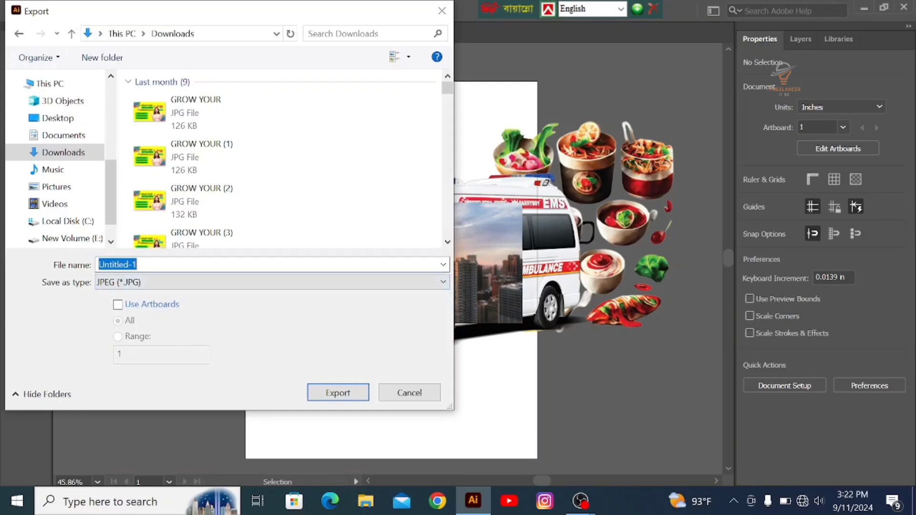
pyautogui.press('BackSpace')
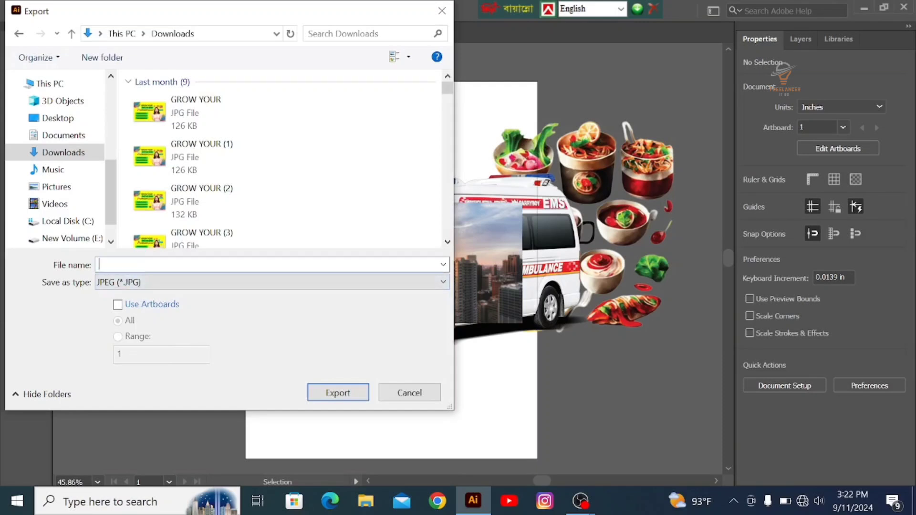
pyautogui.write('szcdsgdsfg')
# Step: Move the export dialog aside to view the artwork, enable Use Artboards, and continue to the JPEG options
pyautogui.moveTo(253, 16); pyautogui.dragTo(762, 47)
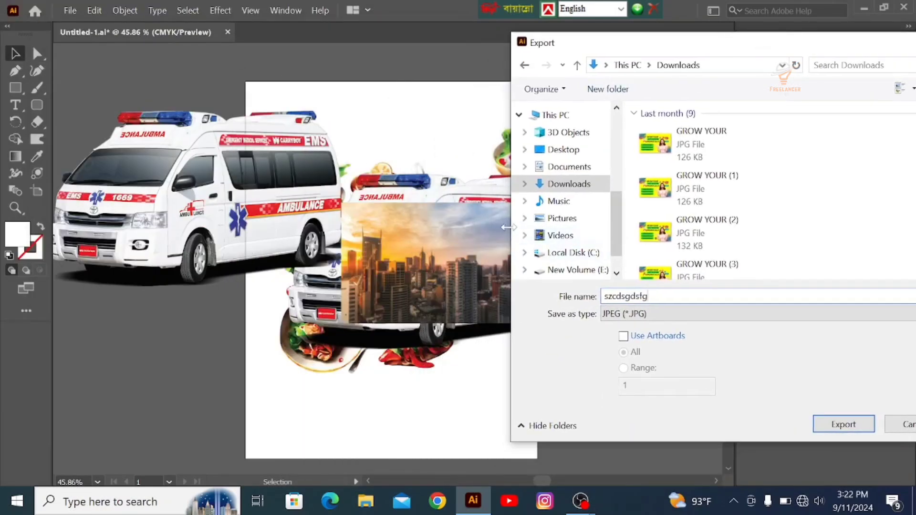
pyautogui.moveTo(507, 227); pyautogui.dragTo(675, 215)
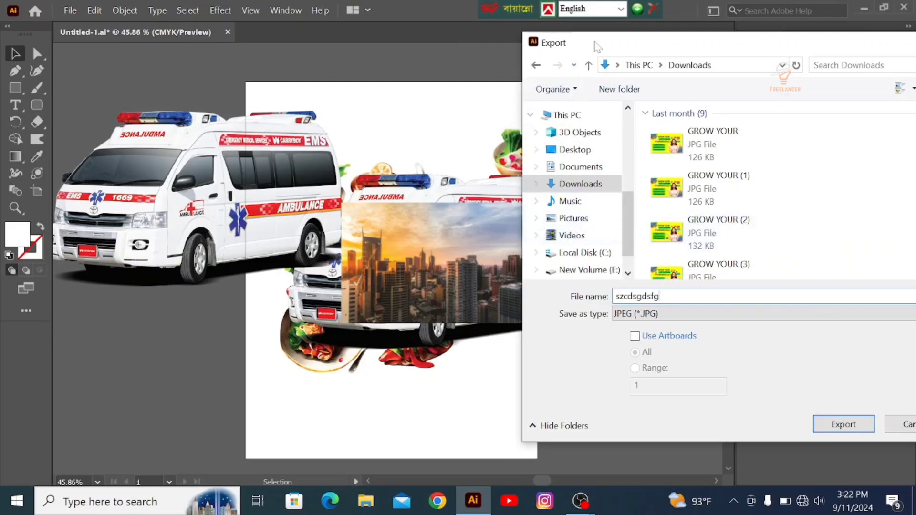
pyautogui.moveTo(597, 46); pyautogui.dragTo(746, 56)
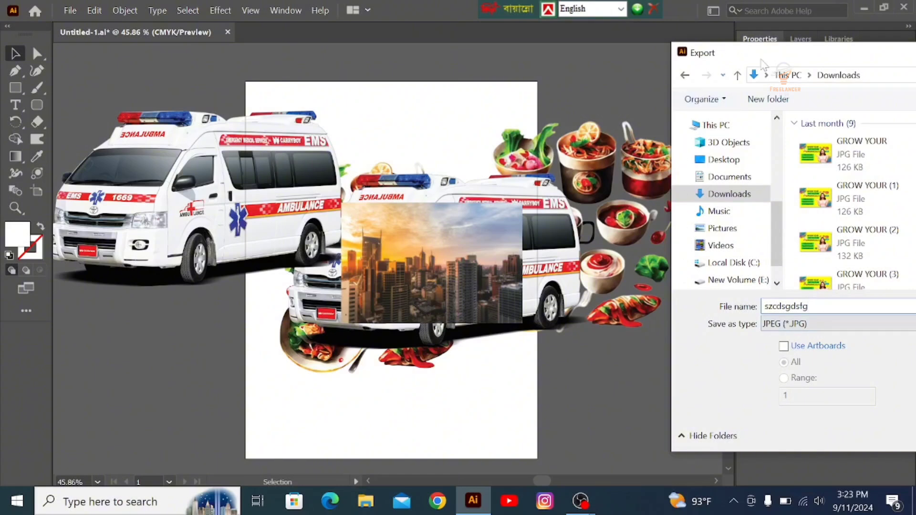
pyautogui.moveTo(752, 59); pyautogui.dragTo(398, 45)
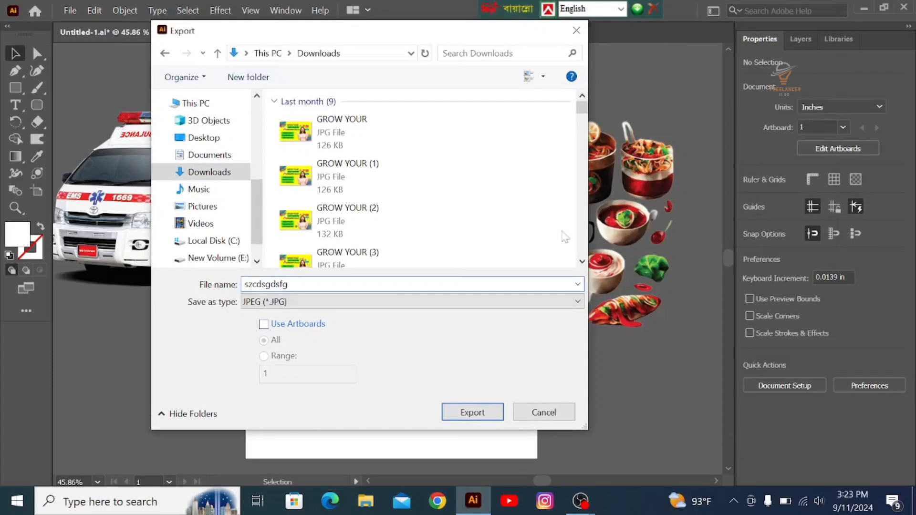
pyautogui.click(264, 326)
pyautogui.click(472, 413)
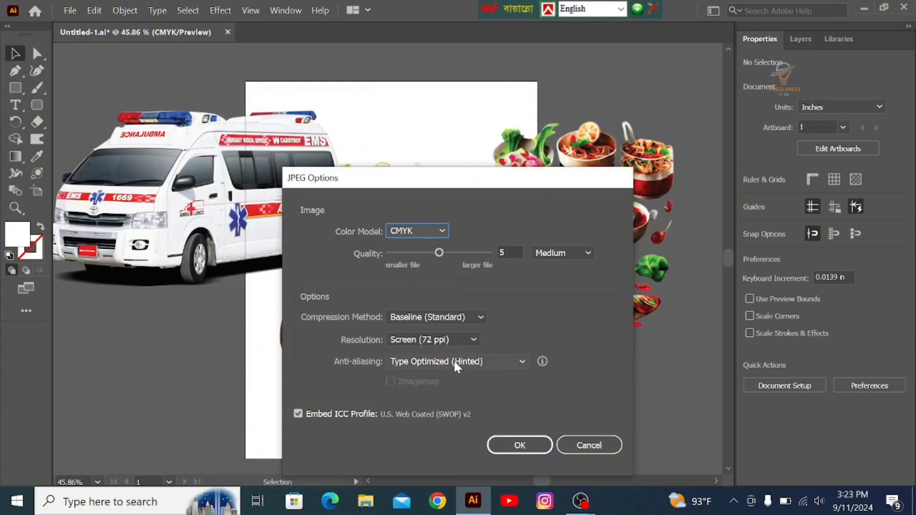
# Step: Set the JPEG quality to 6 (High), keep the CMYK color model and Screen (72 ppi) resolution, and complete the export
pyautogui.click(442, 231)
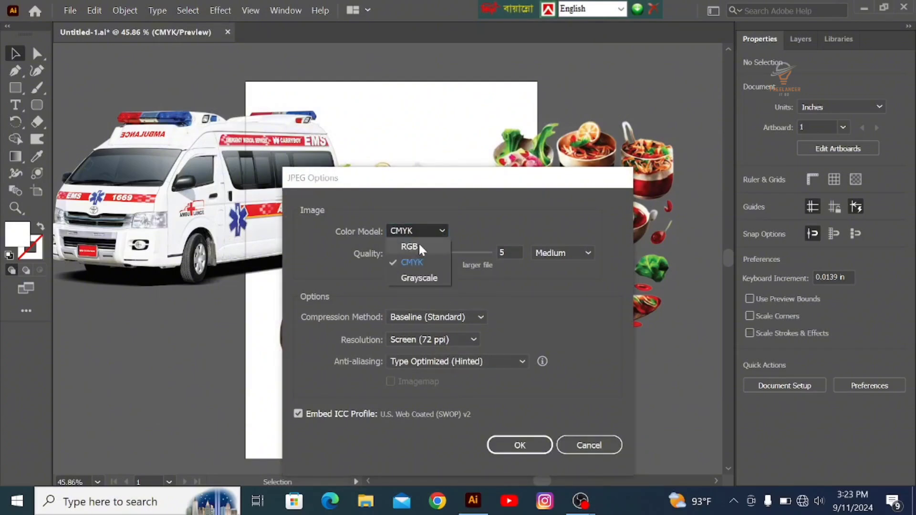
pyautogui.click(442, 231)
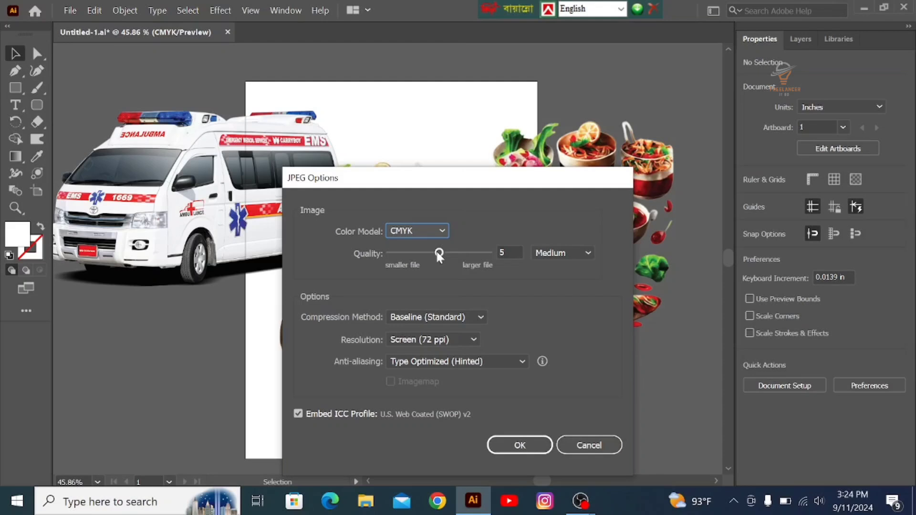
pyautogui.moveTo(438, 254); pyautogui.dragTo(444, 256)
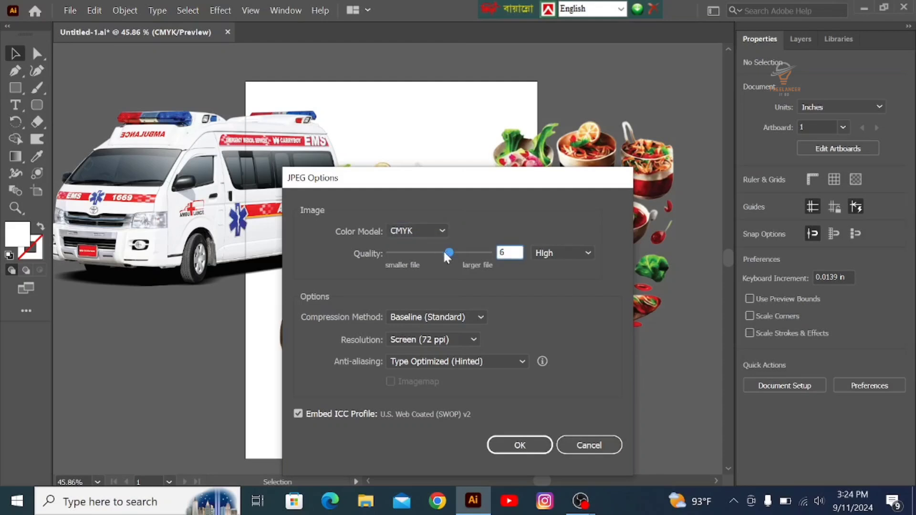
pyautogui.click(543, 252)
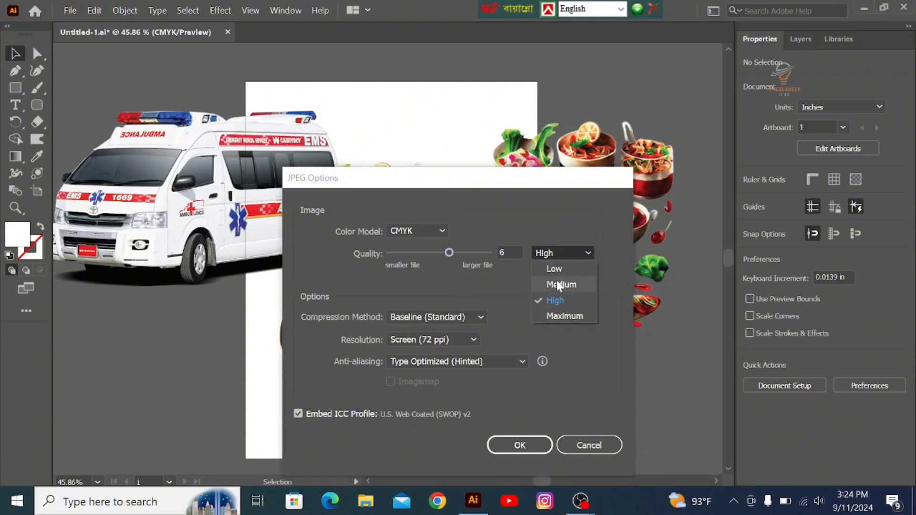
pyautogui.click(588, 252)
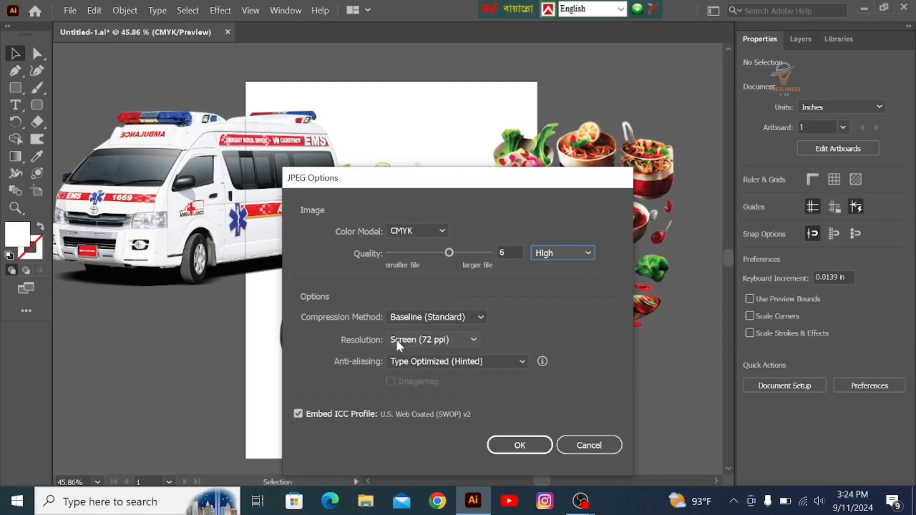
pyautogui.click(468, 340)
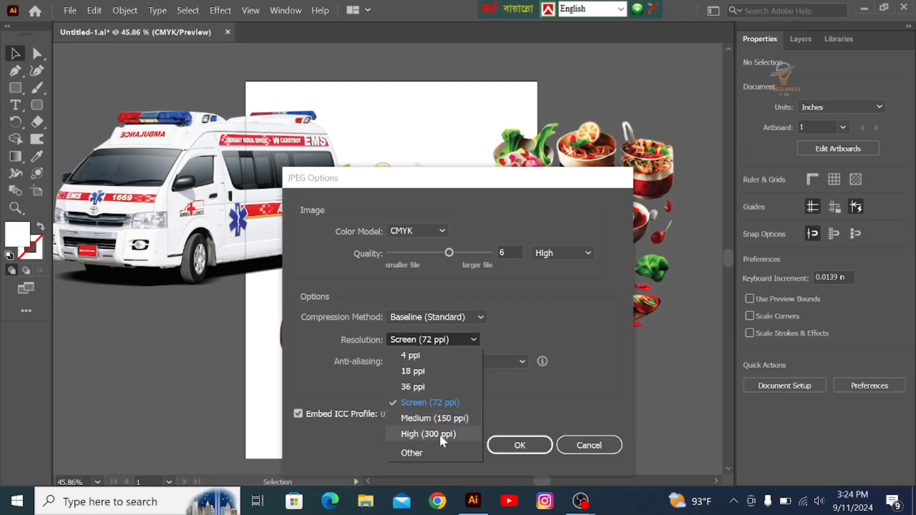
pyautogui.click(553, 325)
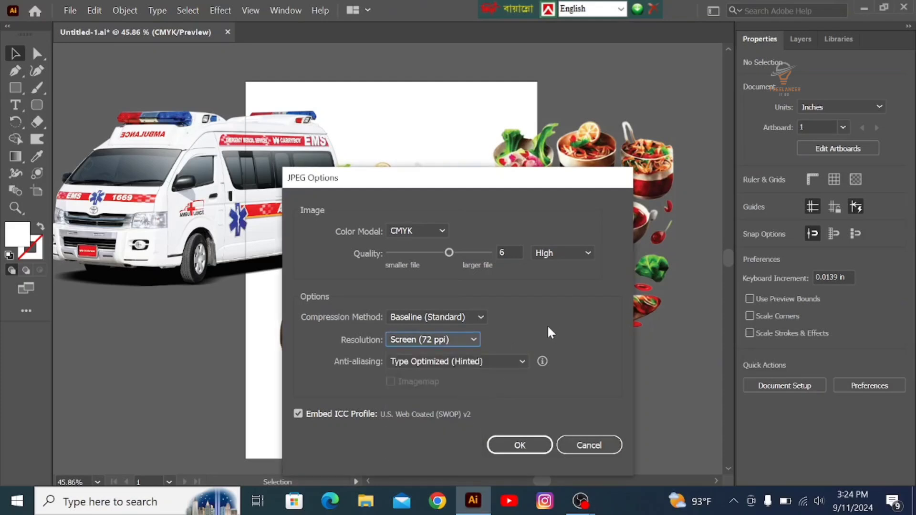
pyautogui.click(520, 445)
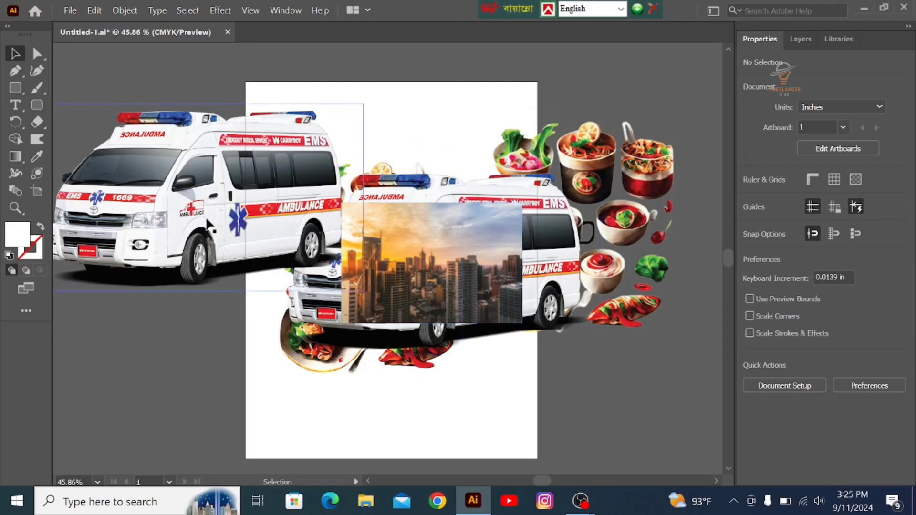
pyautogui.click(70, 10)
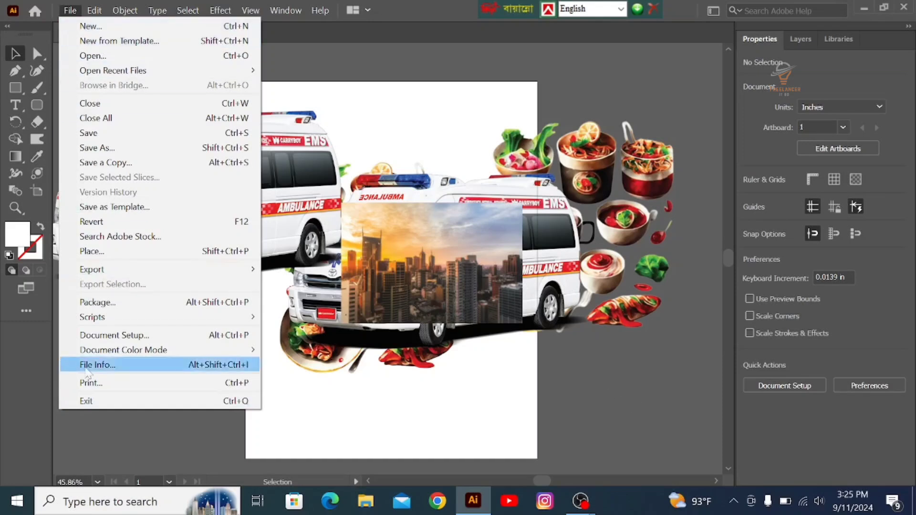
pyautogui.press('Escape')
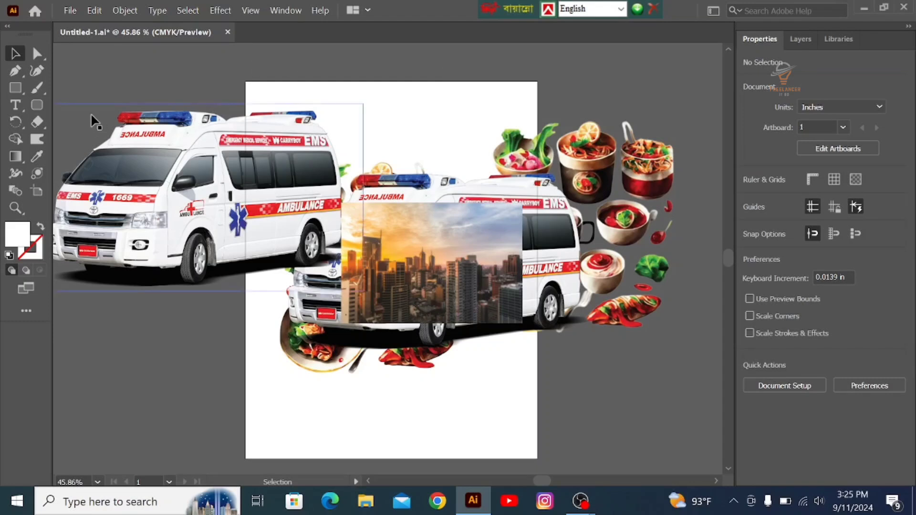